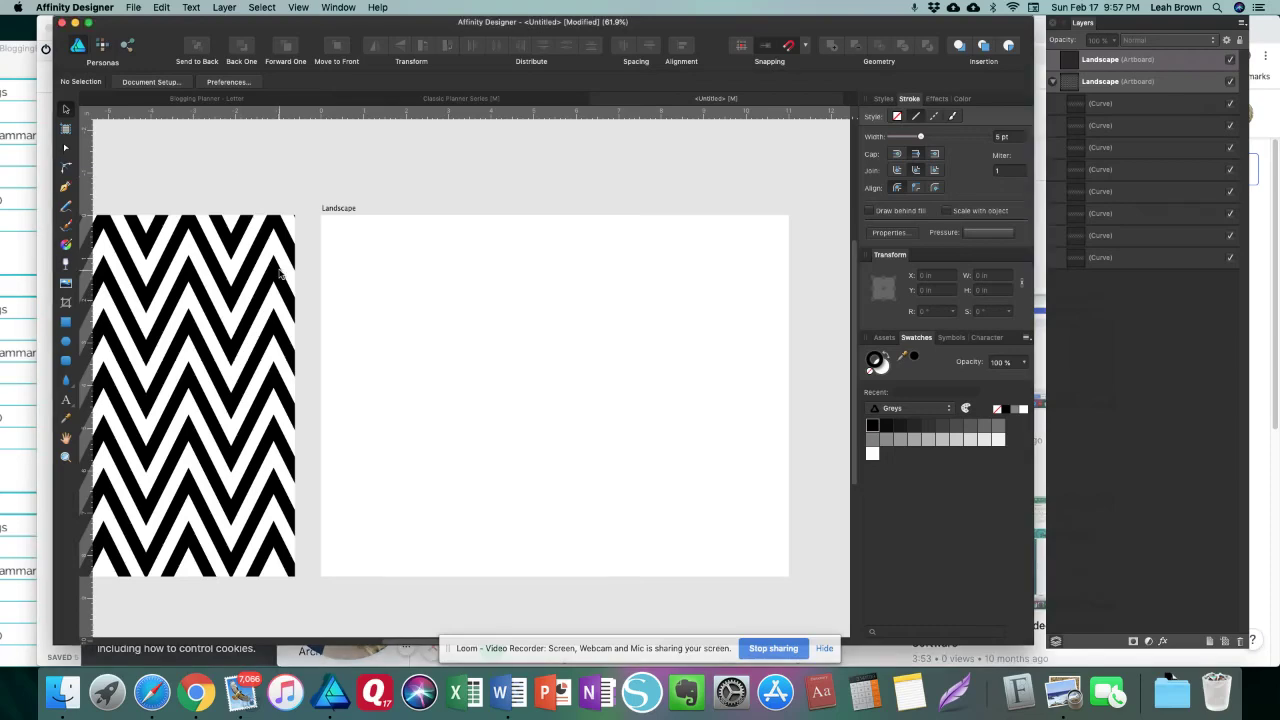
Step: Select the blank Landscape artboard and turn on the grid overlay
scroll(281, 275, "left", 10)
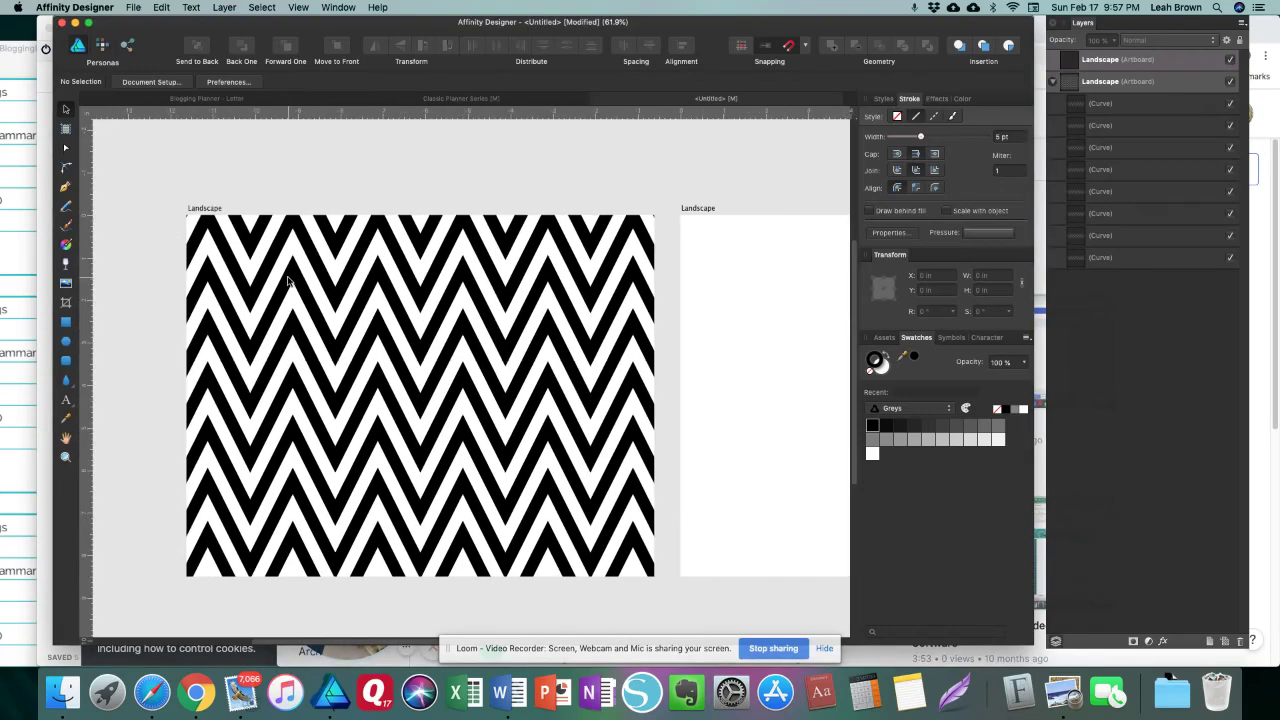
scroll(310, 303, "down", 1)
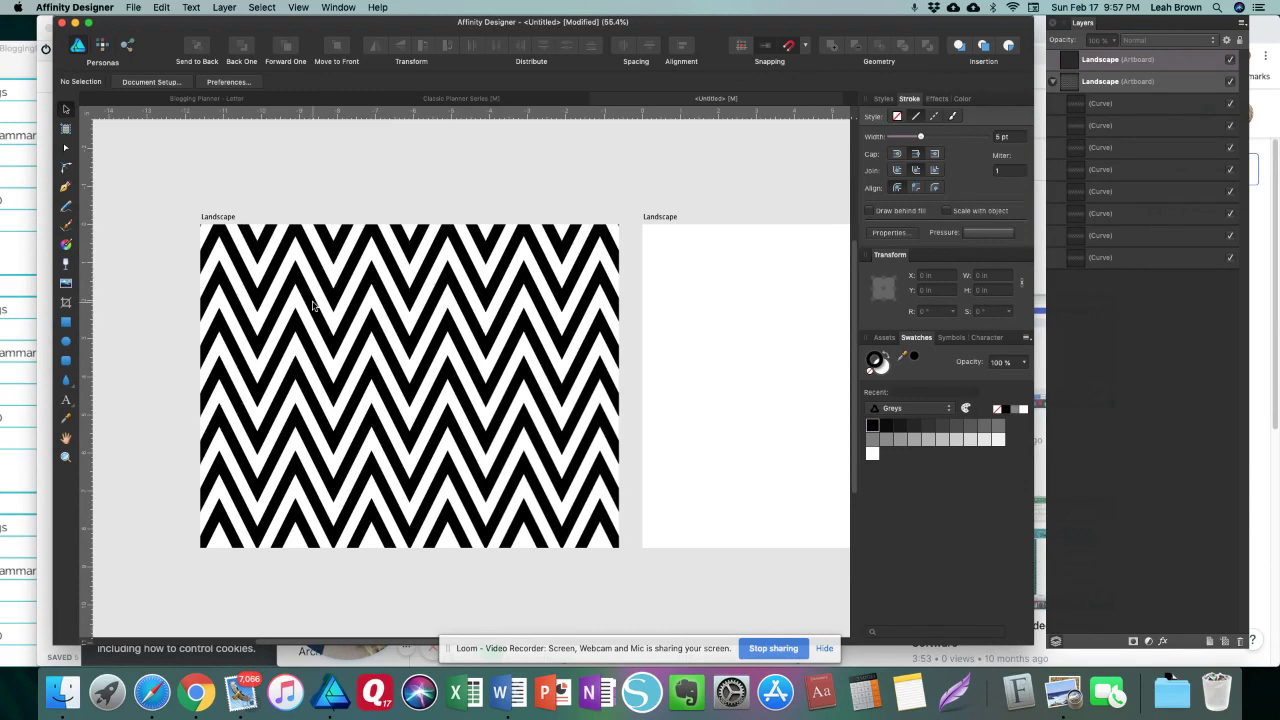
scroll(313, 305, "right", 4)
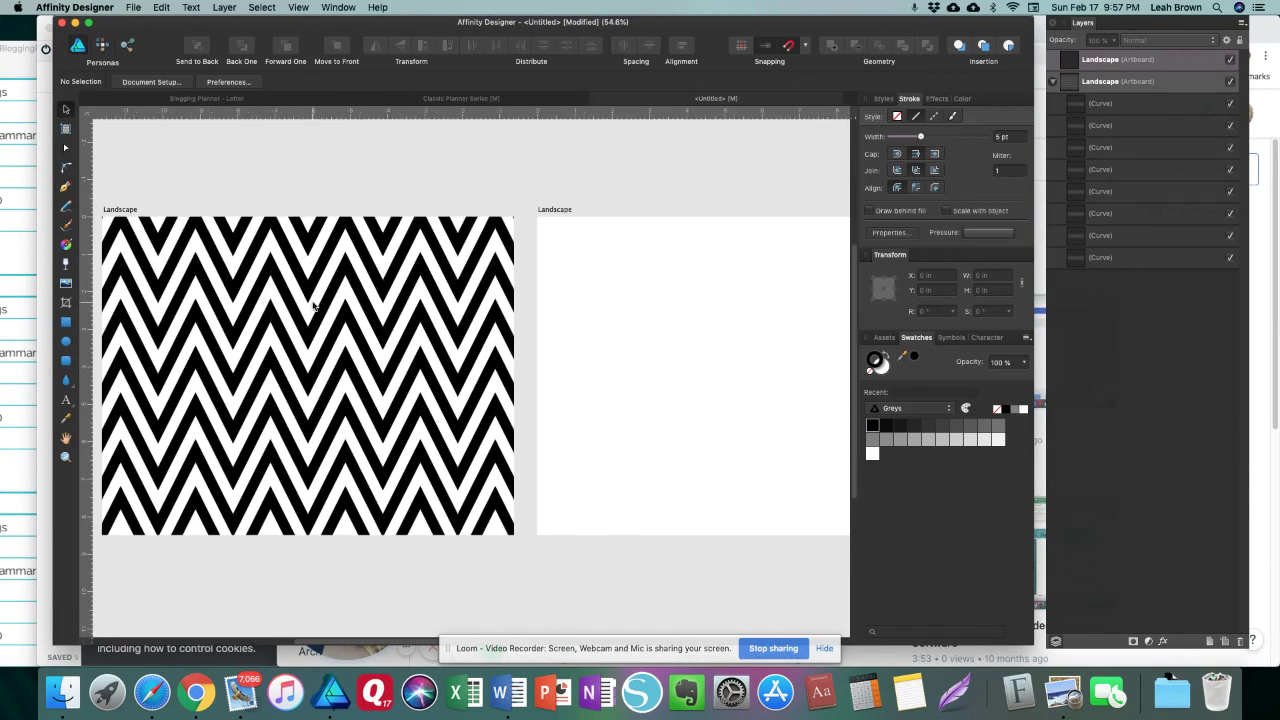
scroll(313, 305, "right", 5)
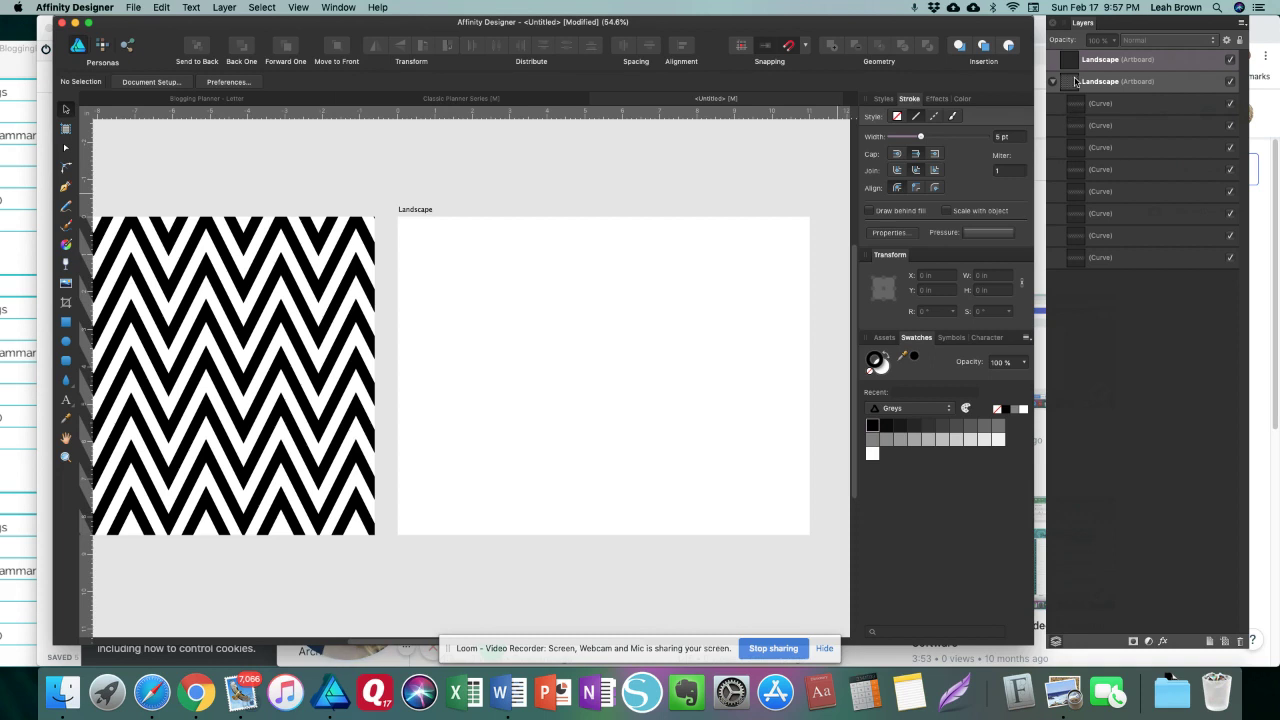
left_click(1071, 84)
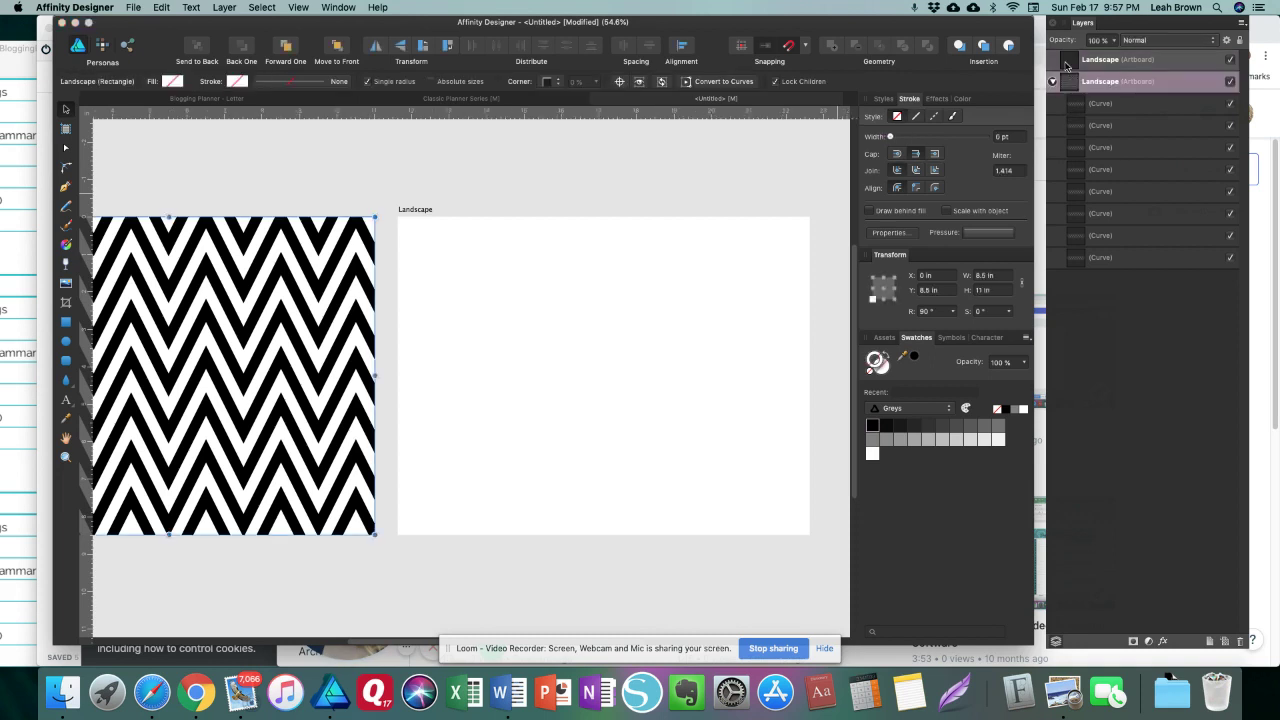
left_click(1066, 62)
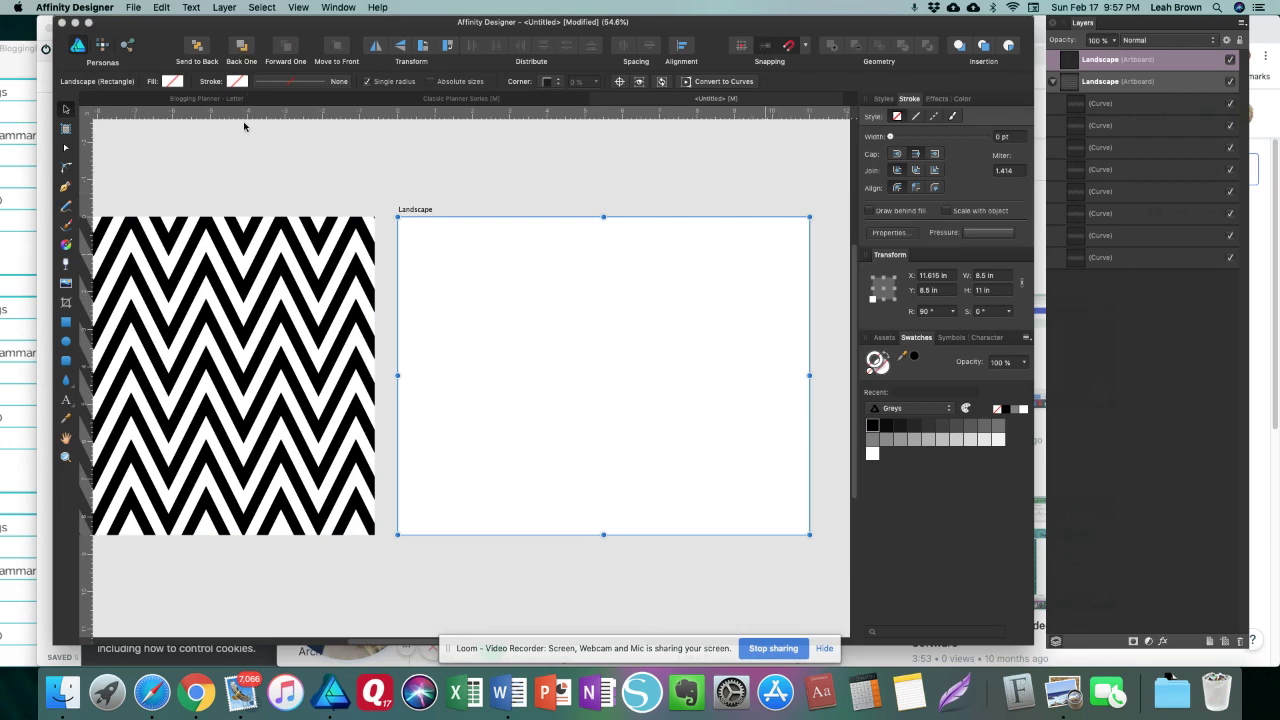
left_click(298, 7)
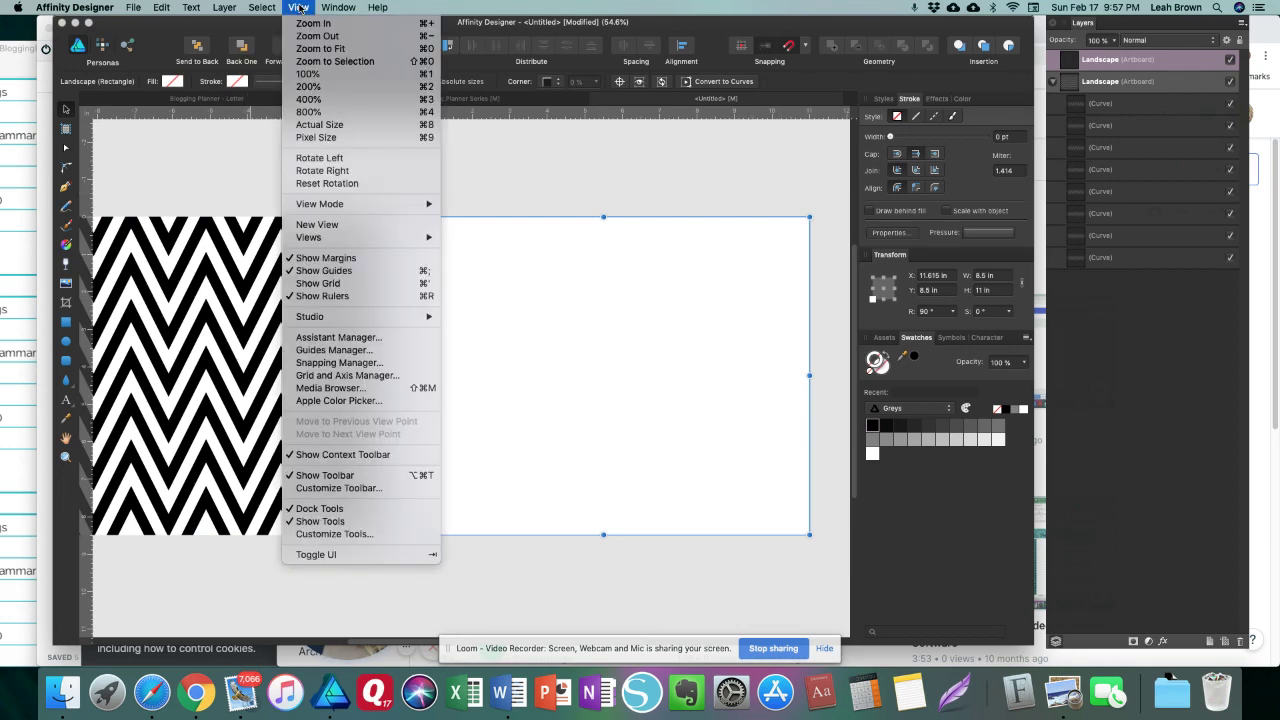
left_click(330, 283)
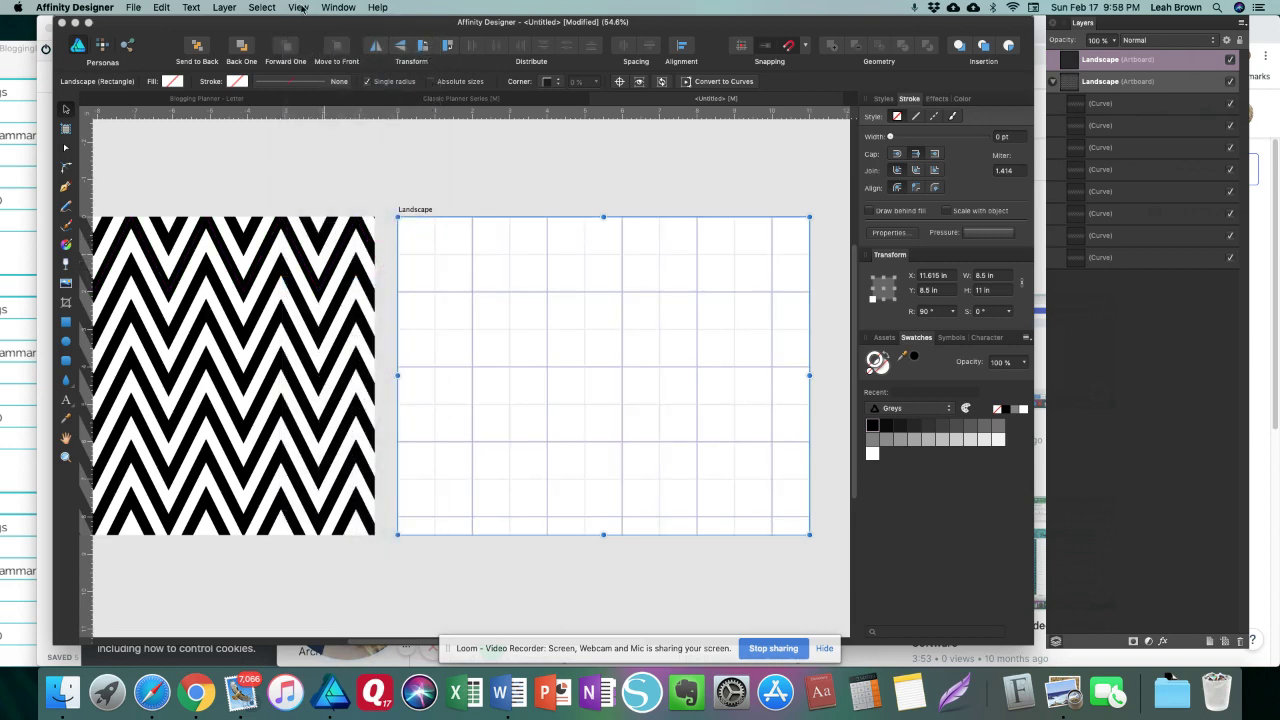
Step: In the Grid and Axis Manager, keep automatic grid spacing on and close the dialog
left_click(300, 8)
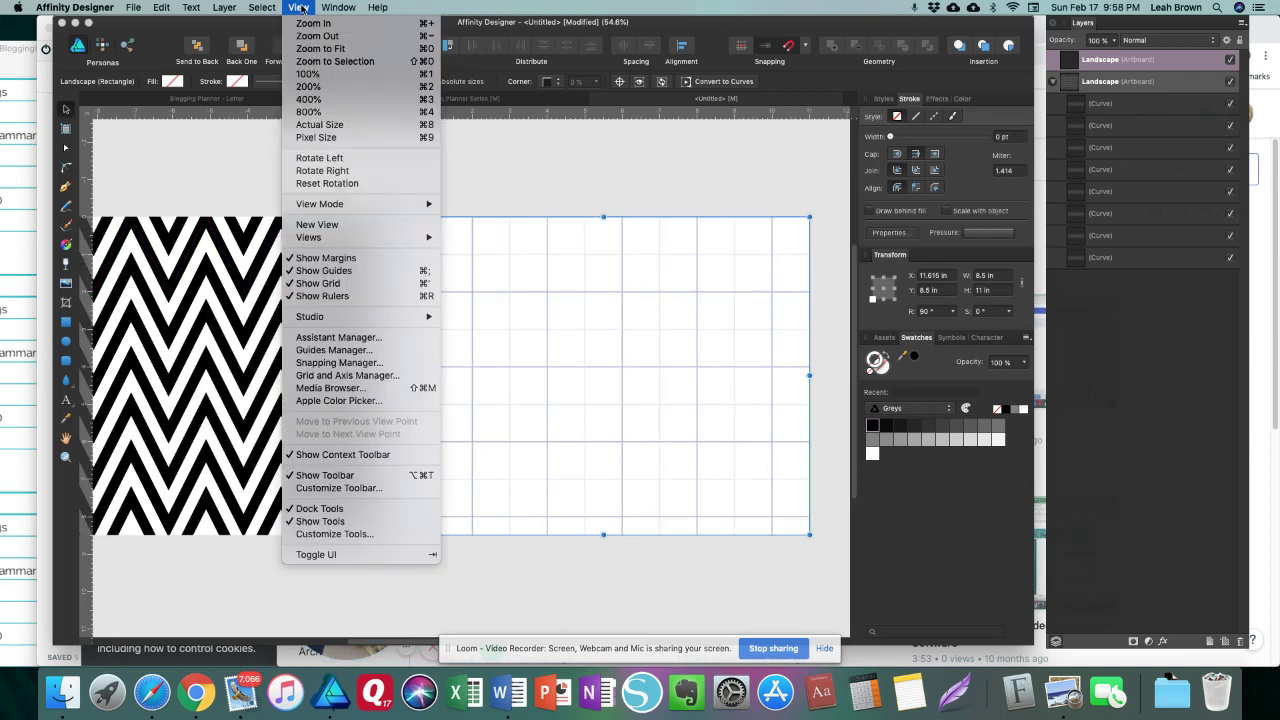
left_click(365, 378)
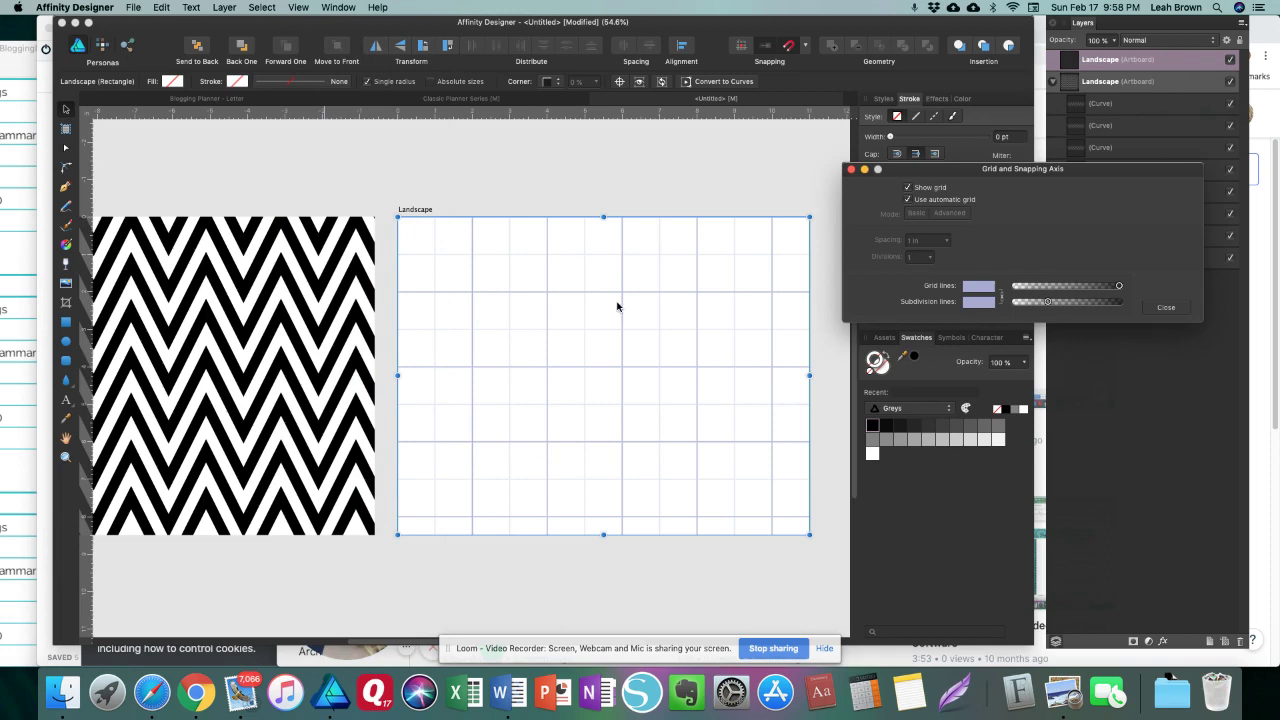
left_click(908, 200)
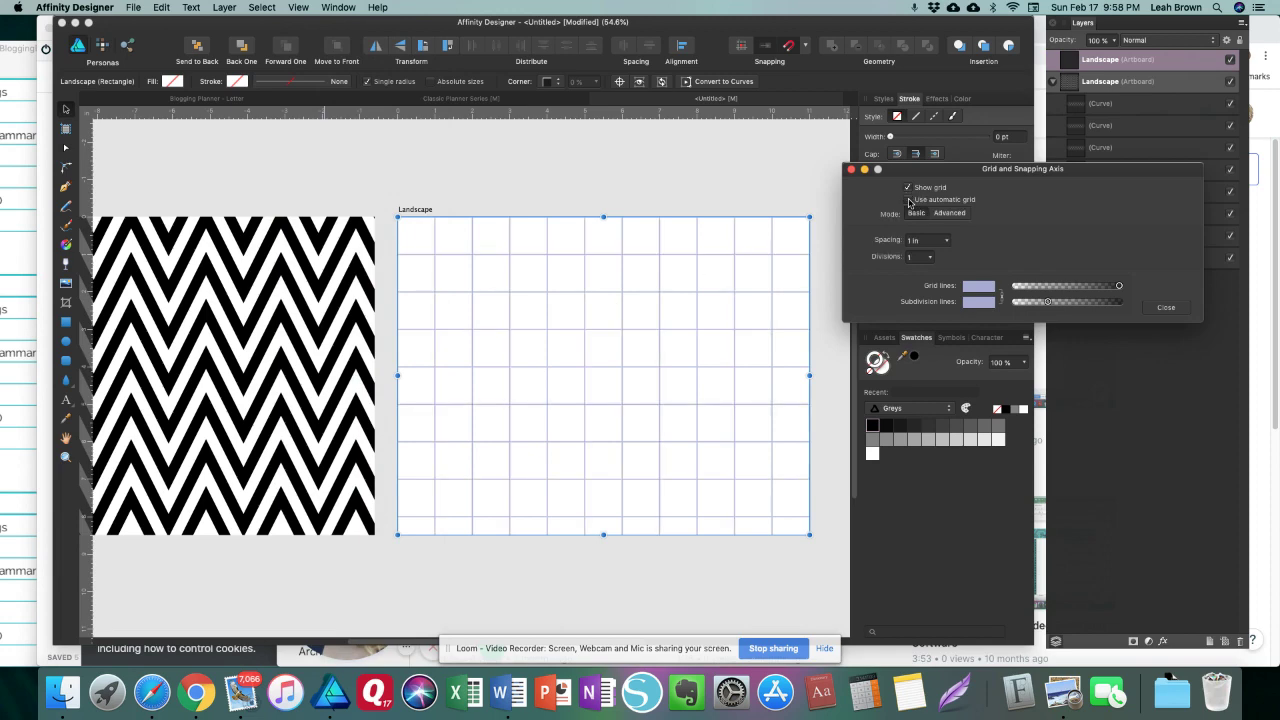
left_click(909, 200)
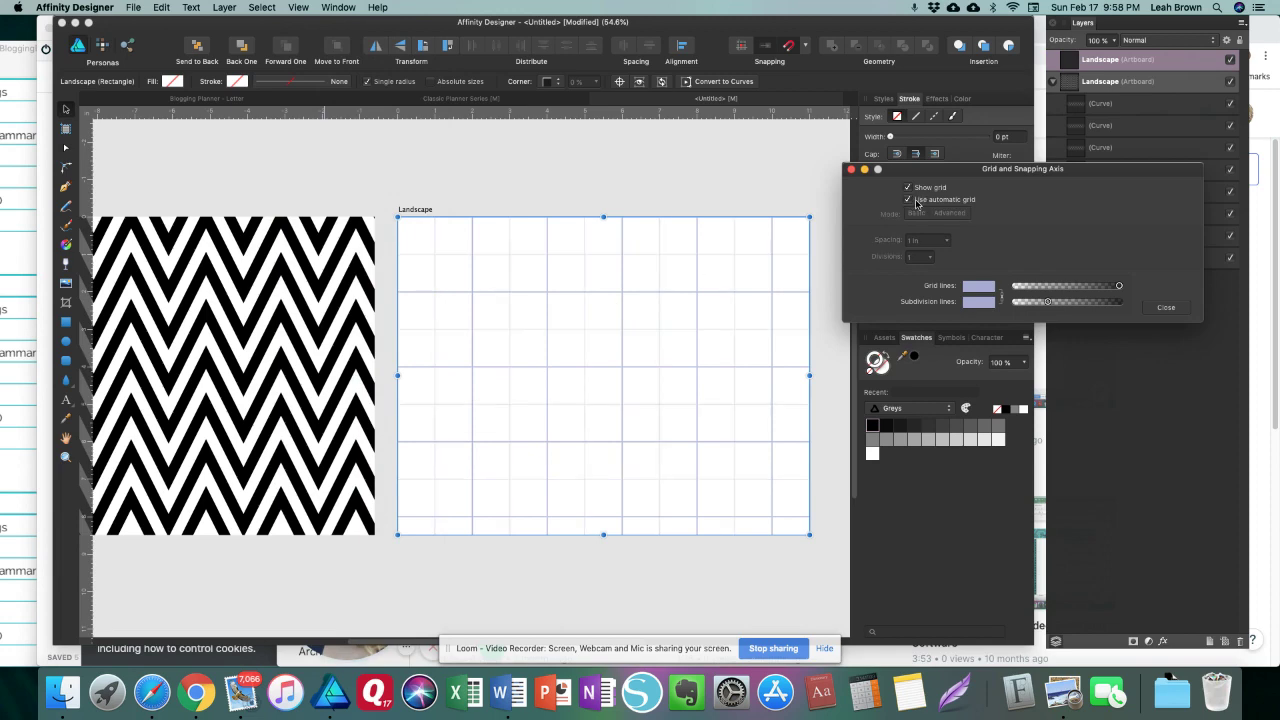
left_click(851, 170)
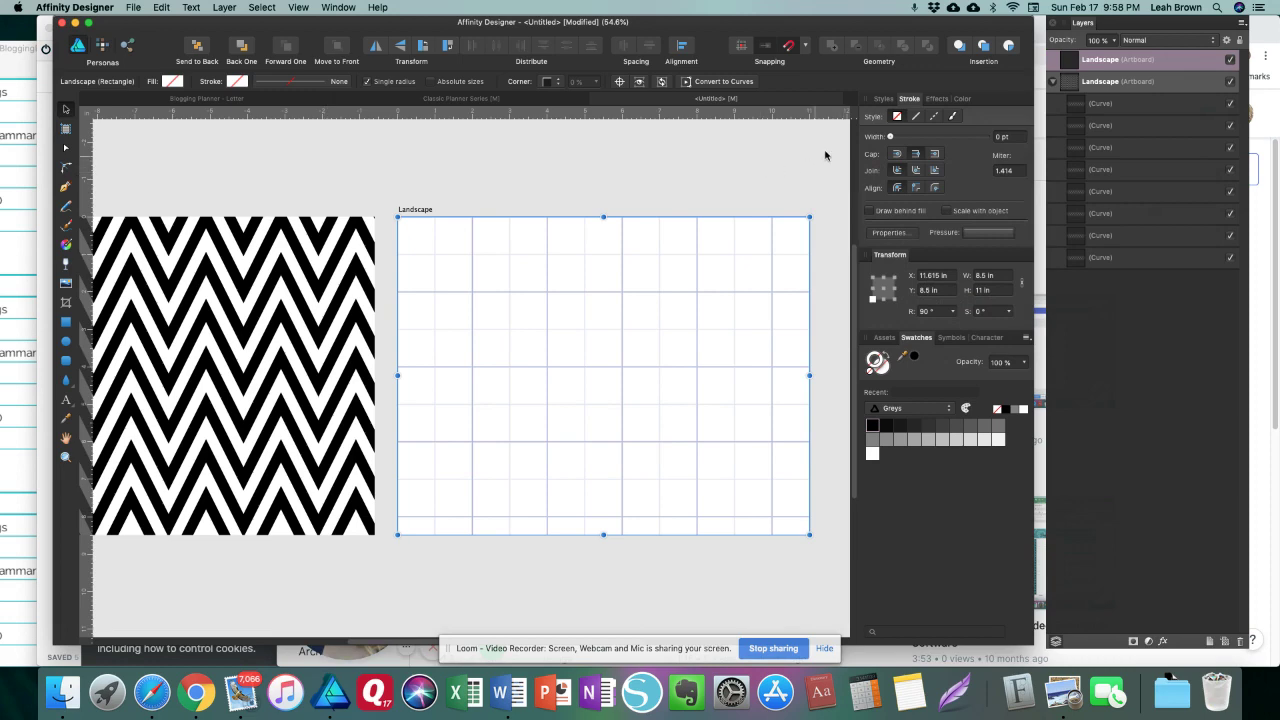
left_click(885, 99)
left_click(908, 99)
left_click(306, 11)
mouse_move(338, 320)
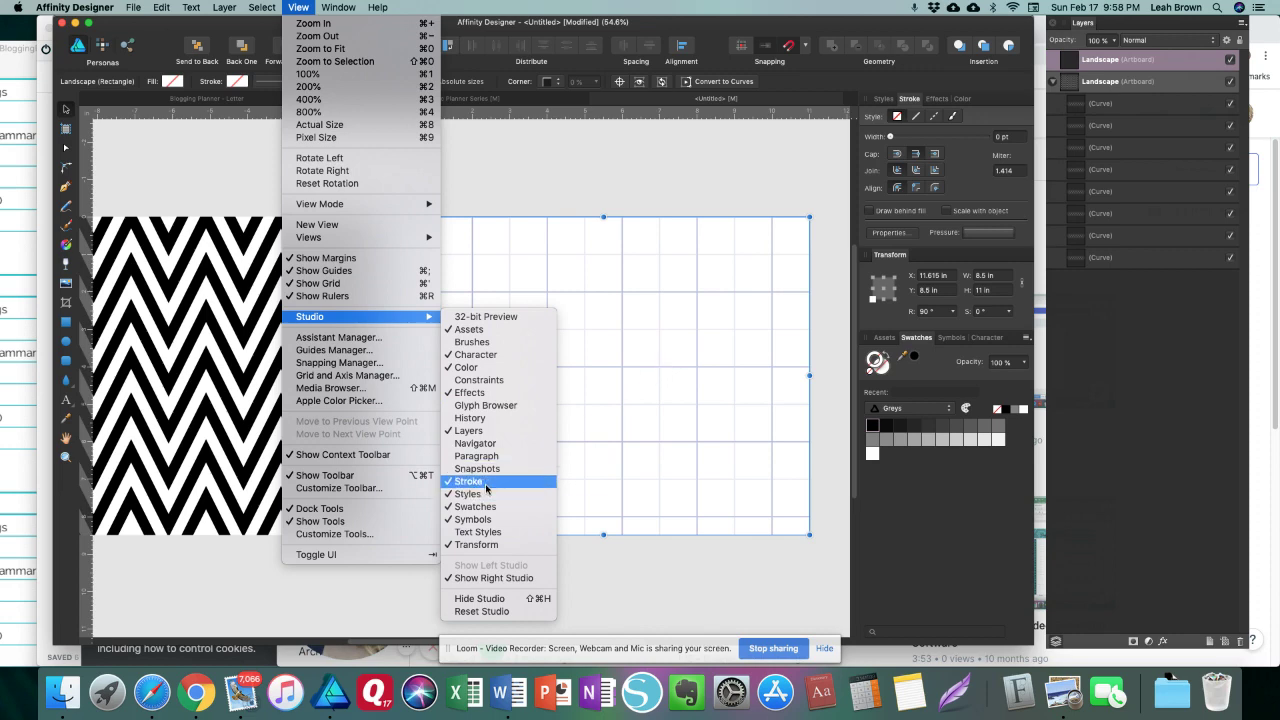
left_click(640, 466)
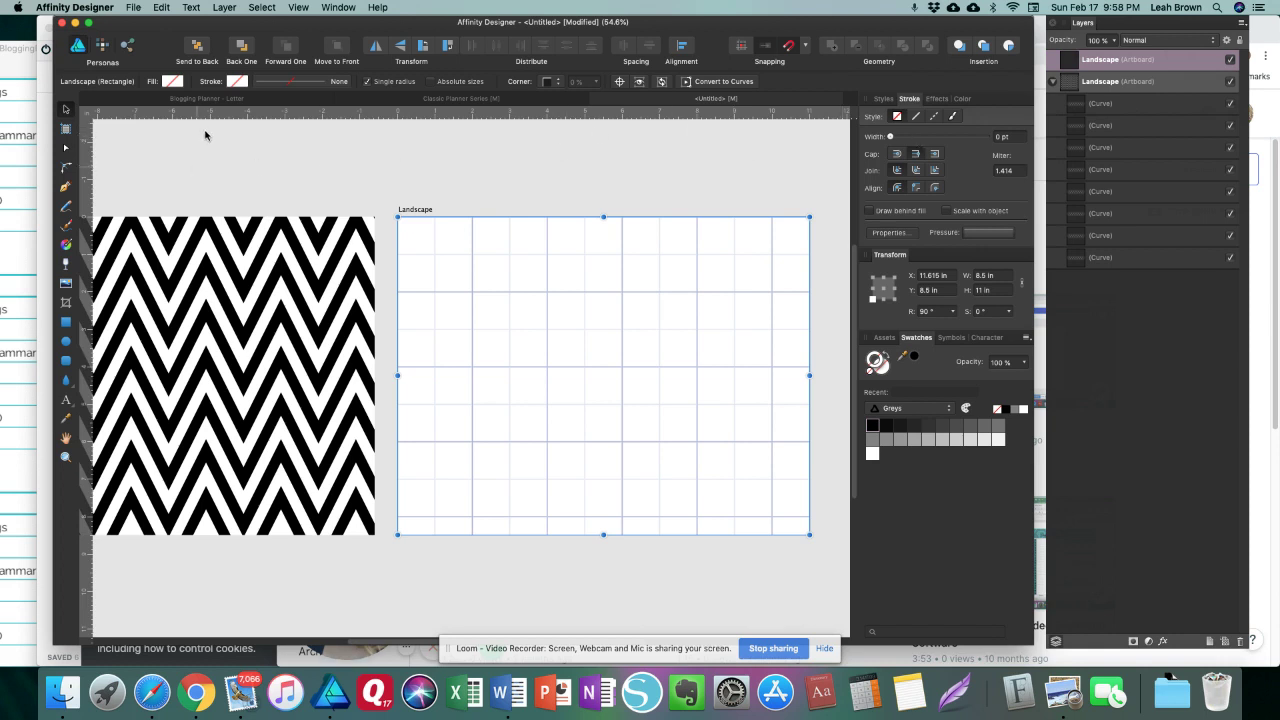
Step: Pick the Pen tool with a solid black 10 pt stroke, square caps and a 2.5 miter limit
left_click(66, 186)
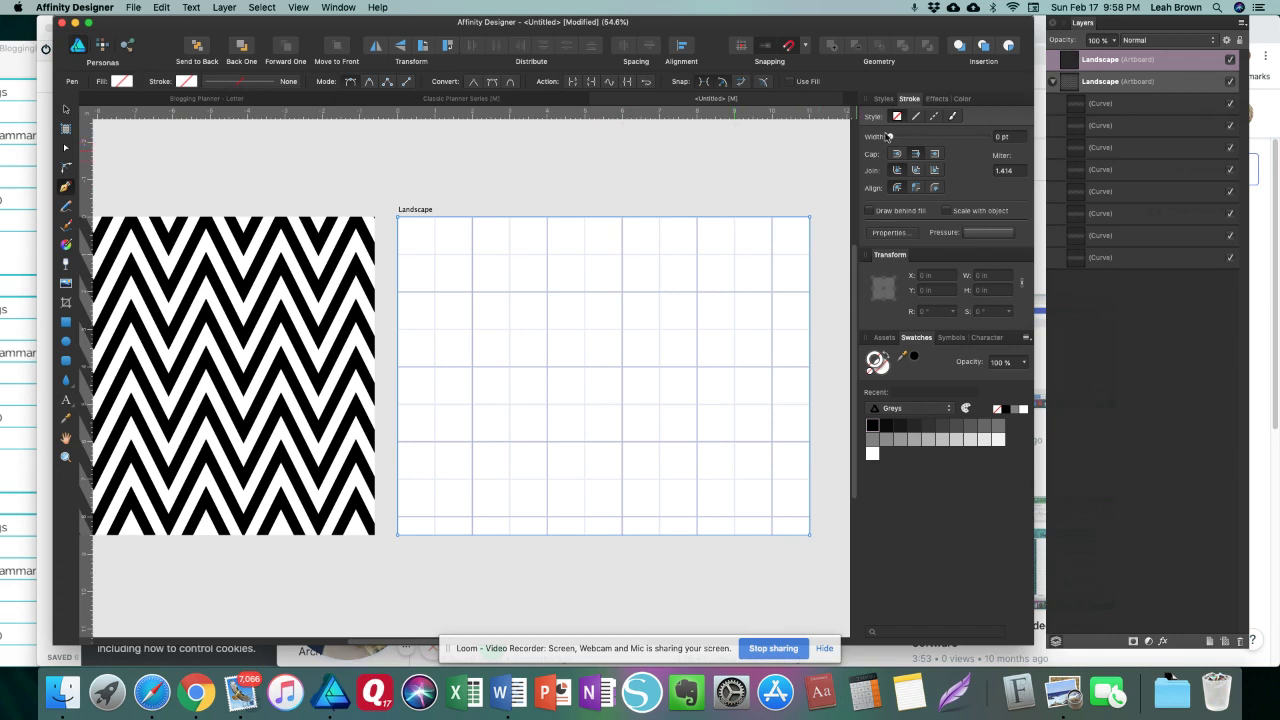
left_click(916, 116)
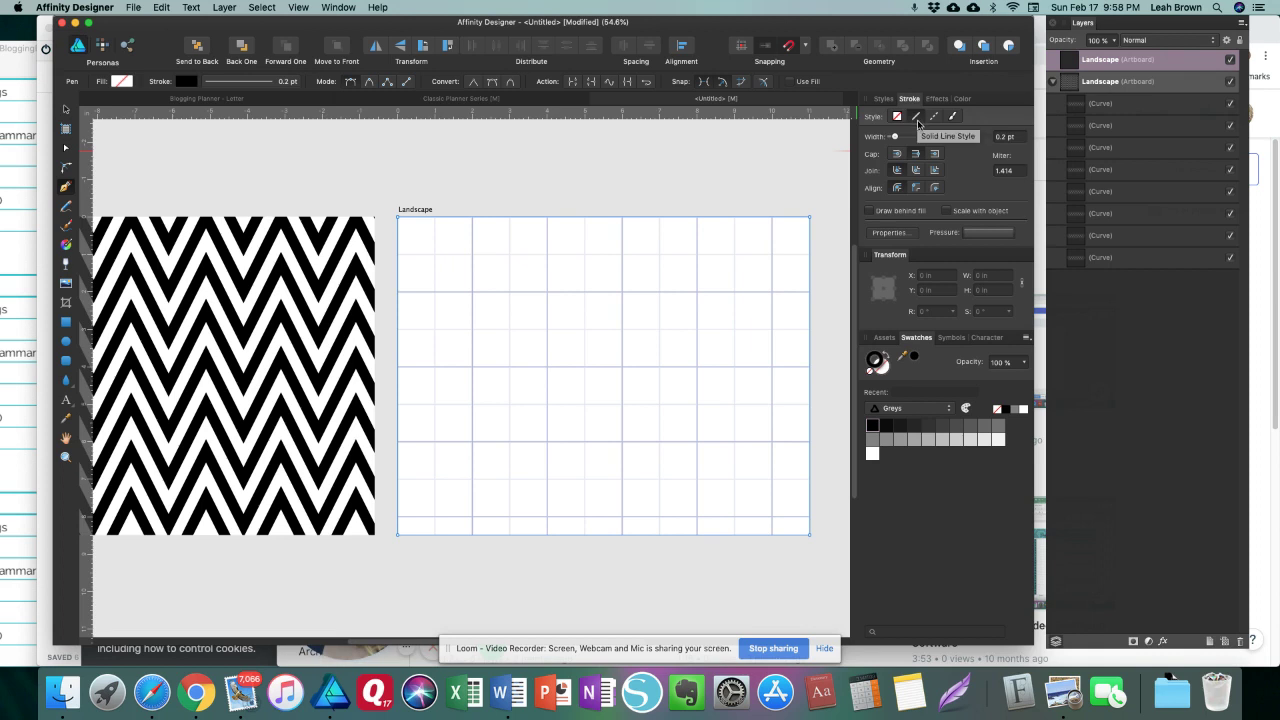
left_click_drag(1016, 137, 971, 135)
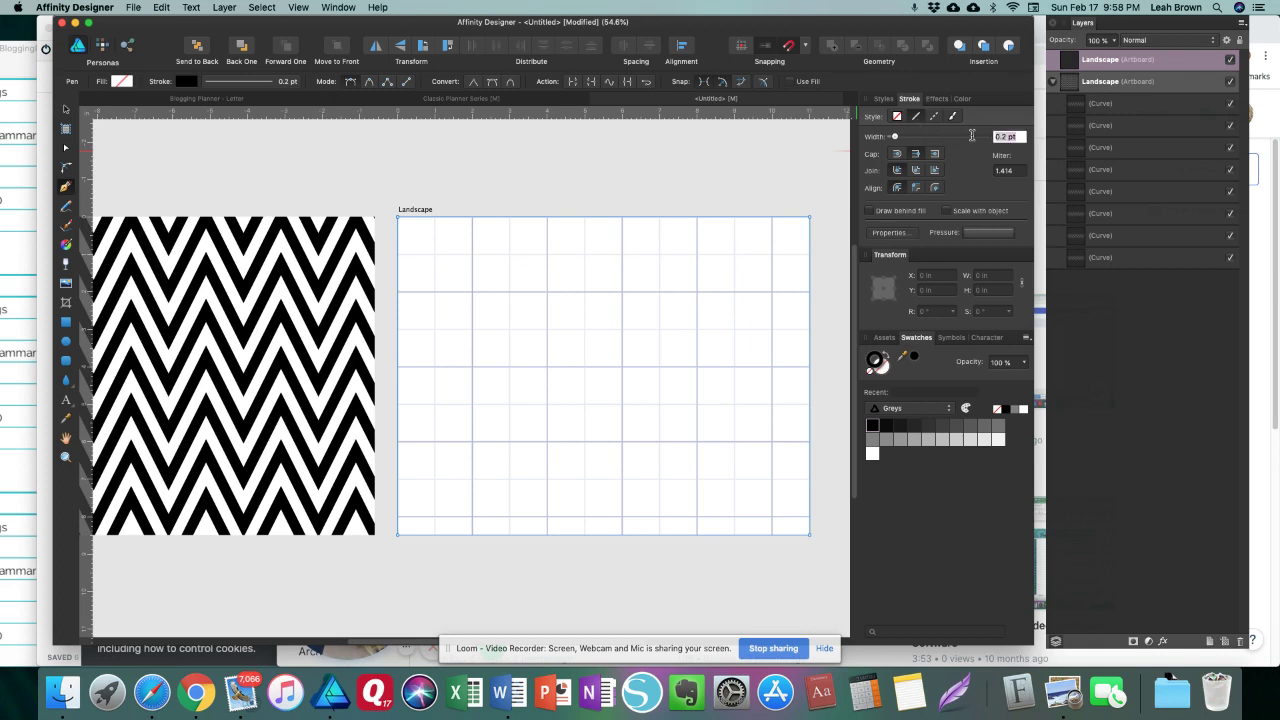
type("10")
left_click(935, 153)
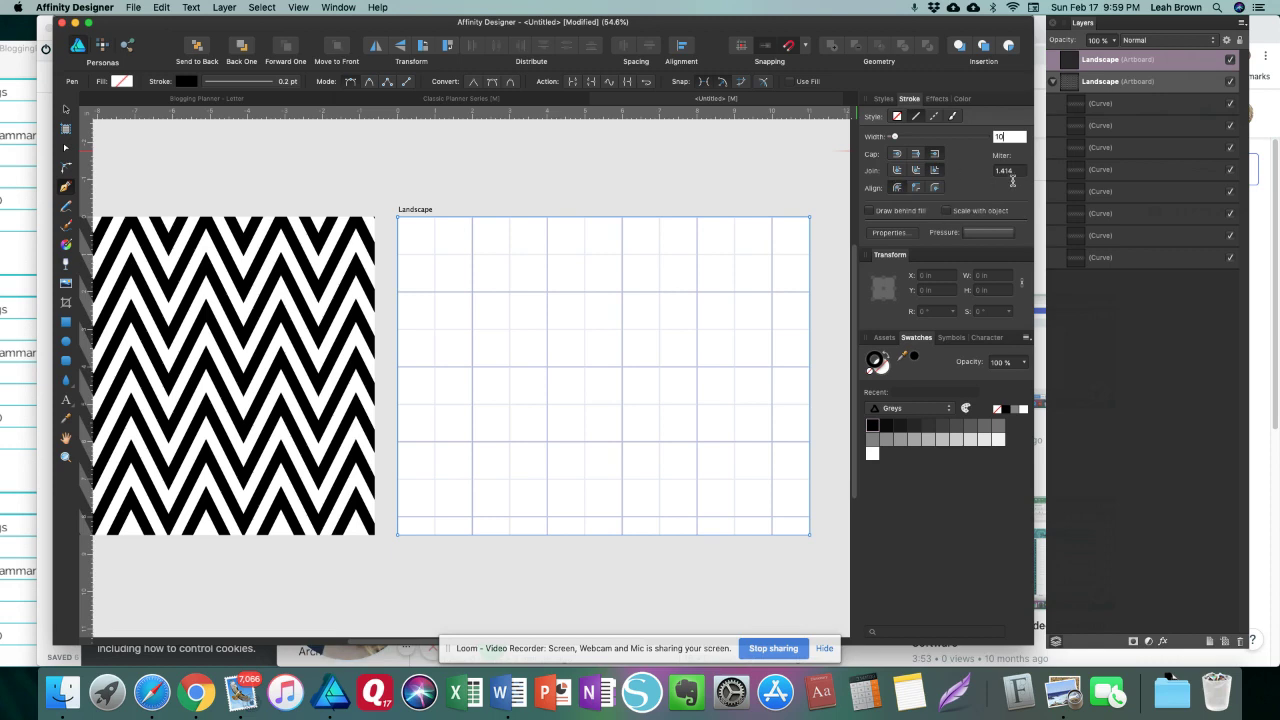
left_click(1015, 171)
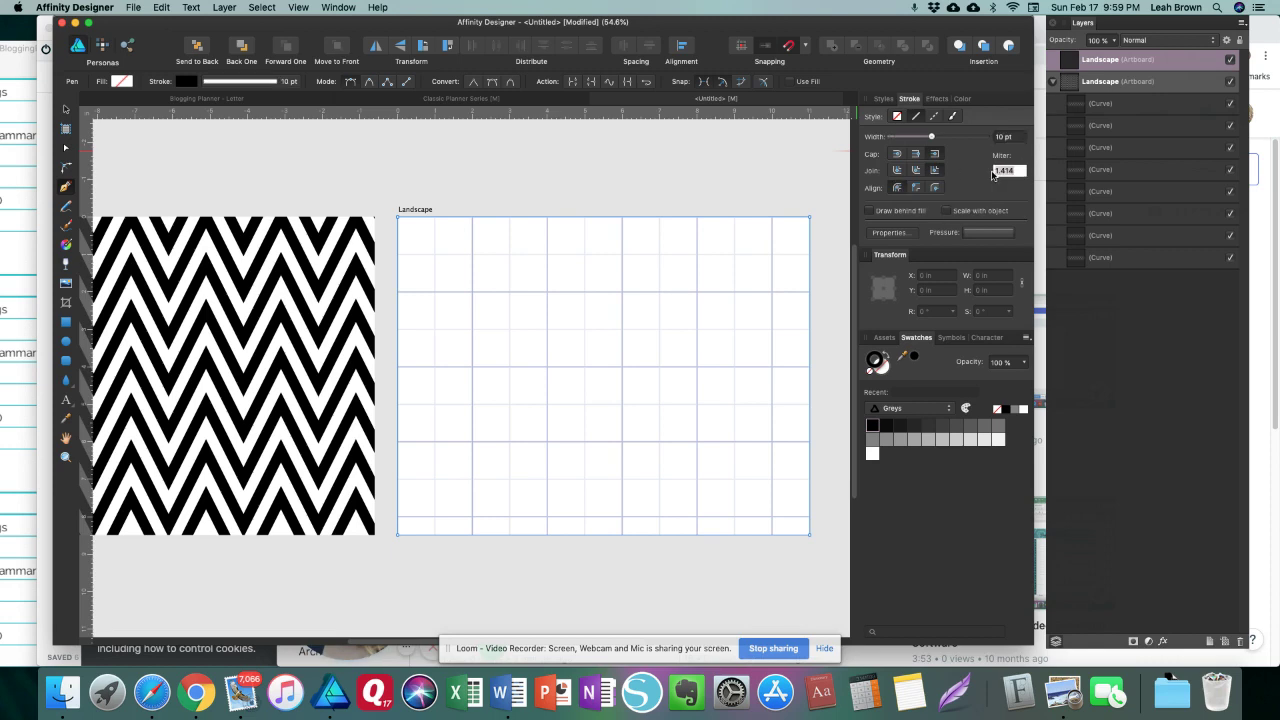
type("2.5")
key("Return")
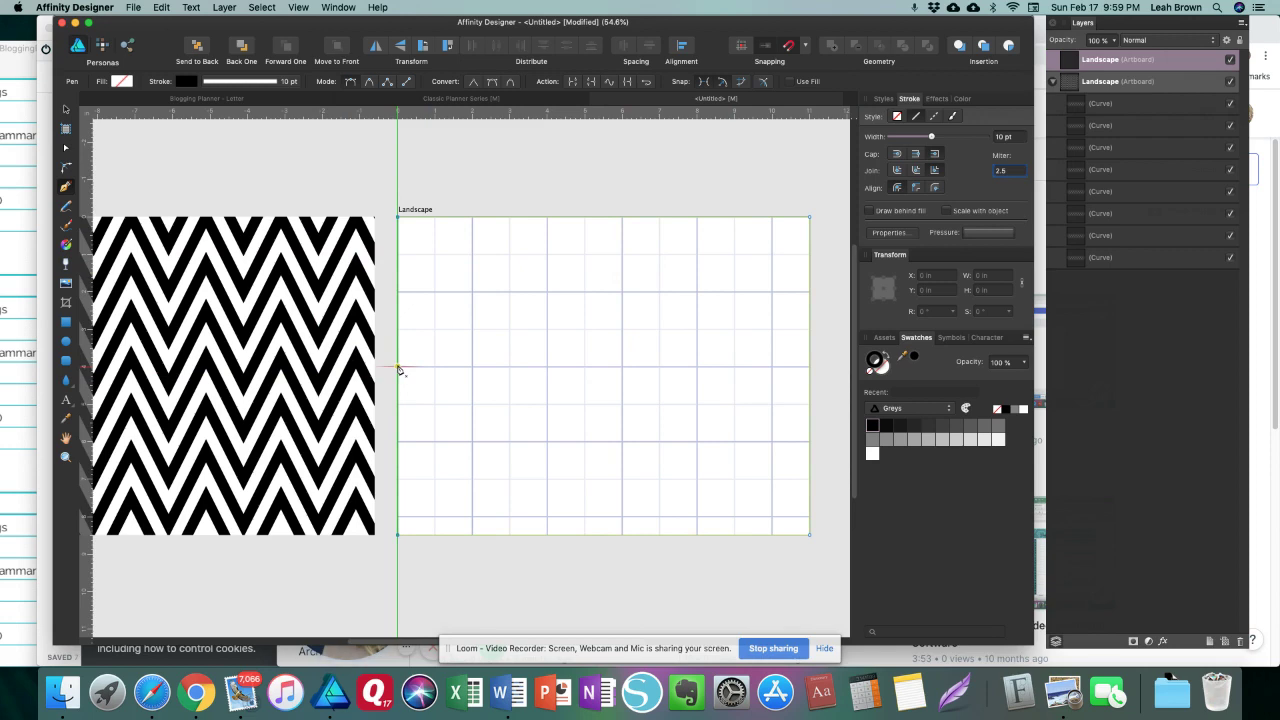
key("Return")
Step: Draw the zigzag from the artboard's left edge, alternating upper and lower grid points over five strokes
left_click(398, 367)
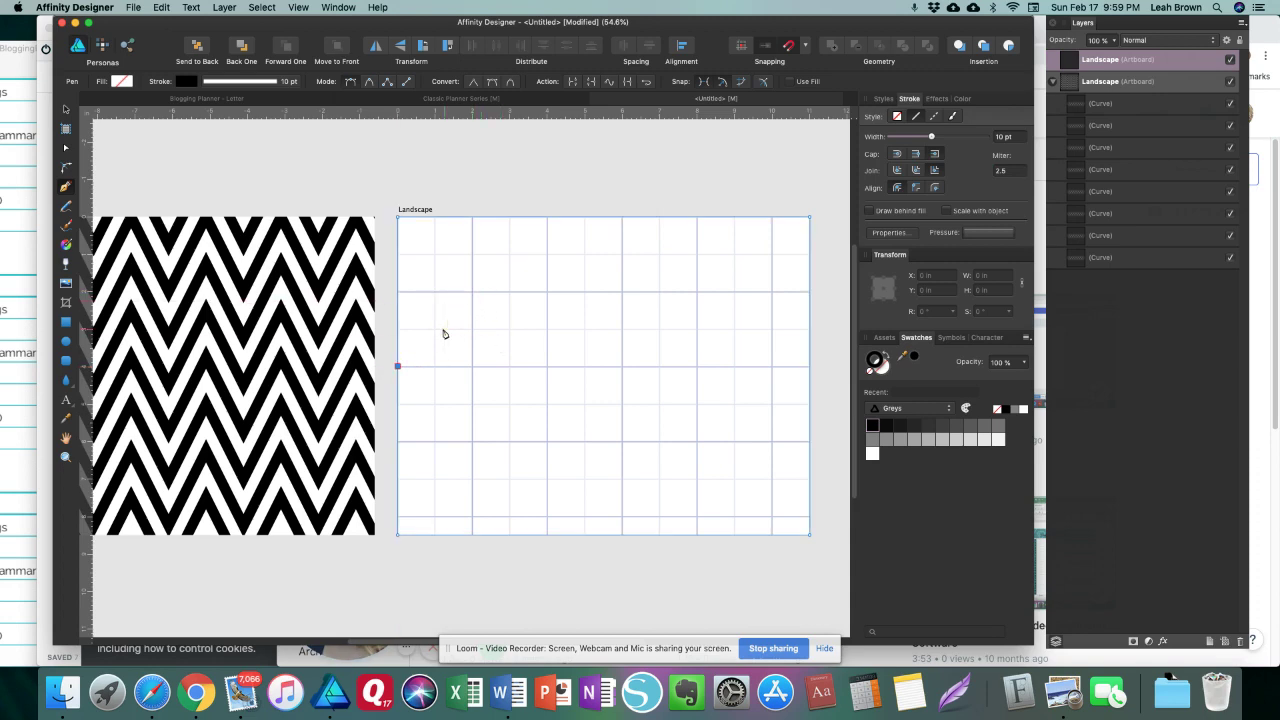
scroll(444, 334, "up", 1)
scroll(444, 334, "right", 1)
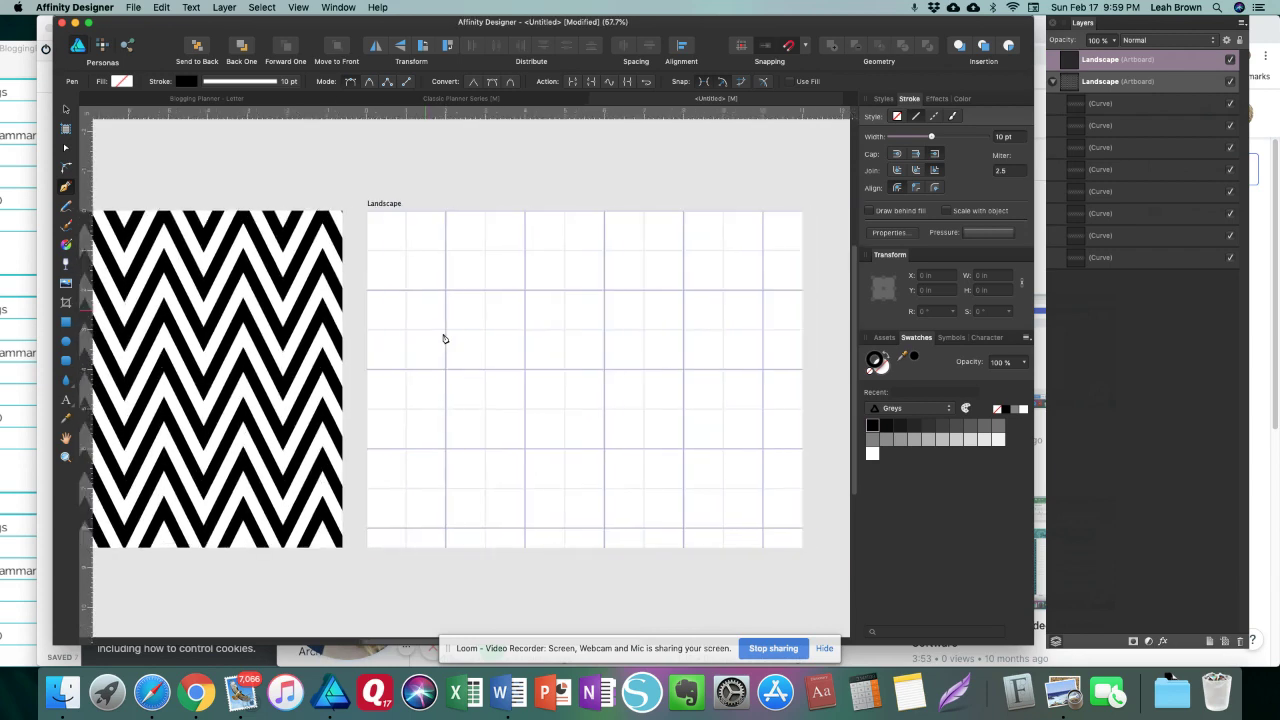
scroll(444, 339, "right", 1)
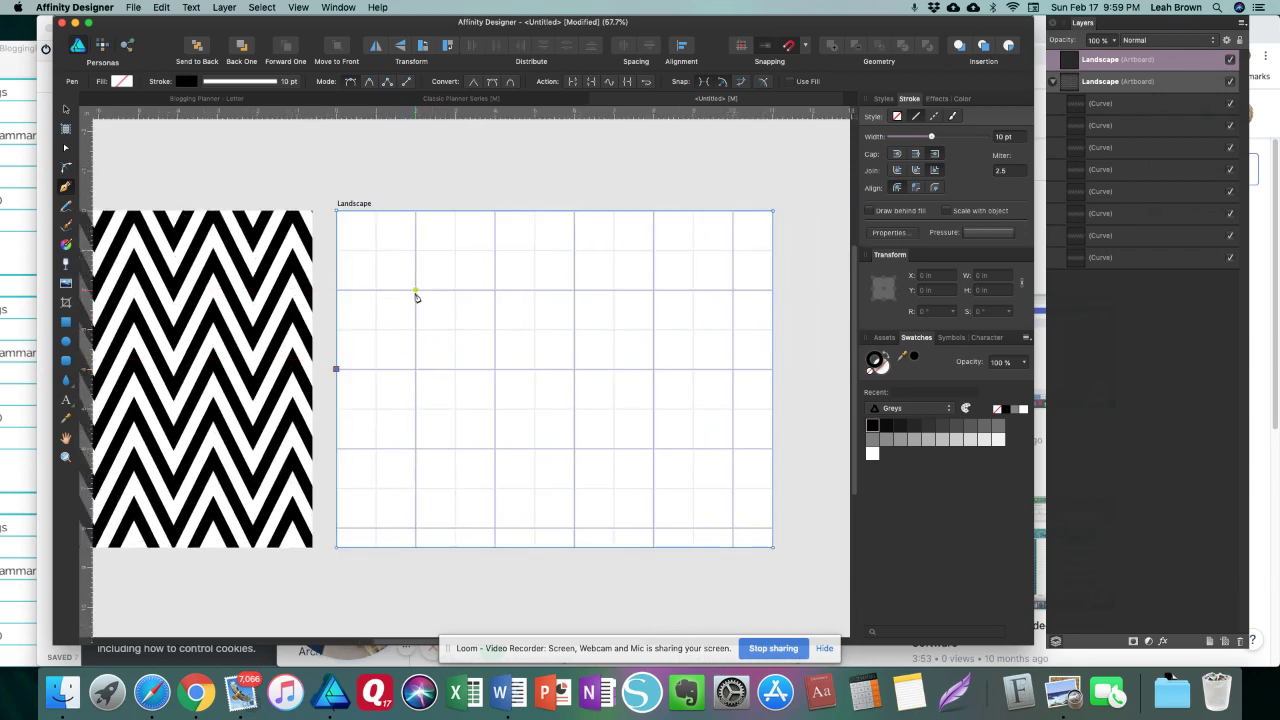
left_click(417, 292)
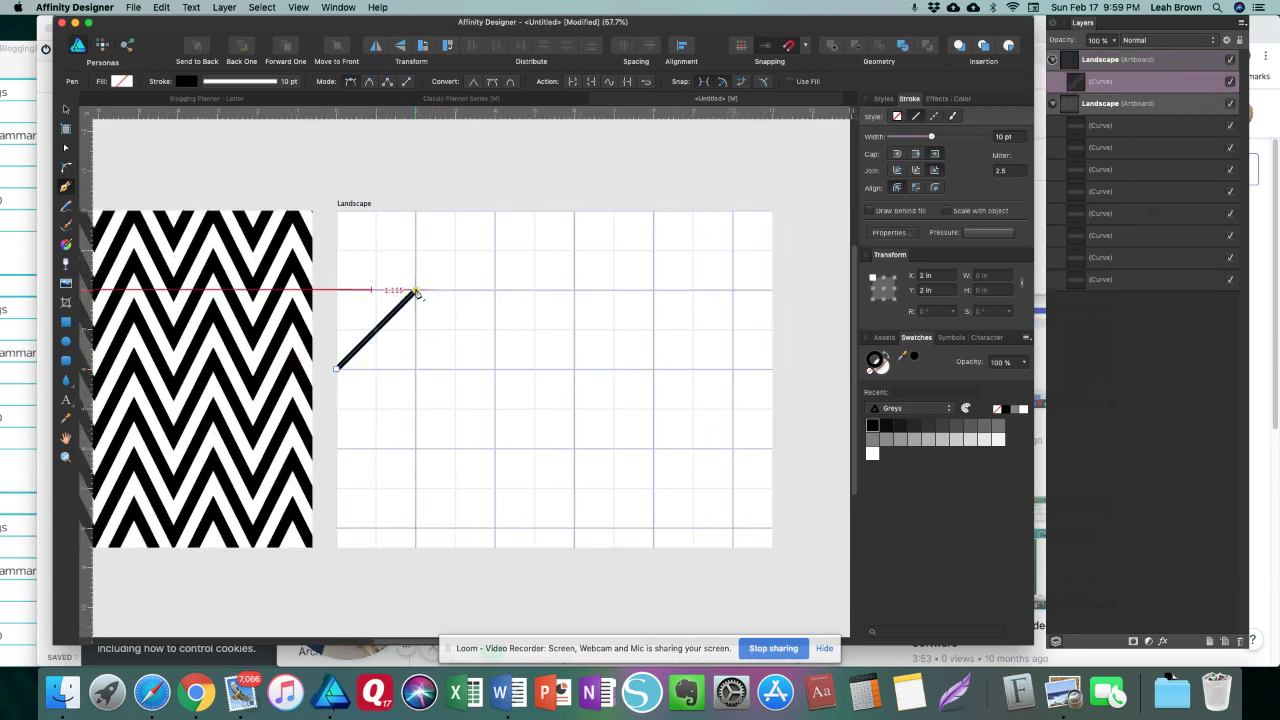
left_click(495, 369)
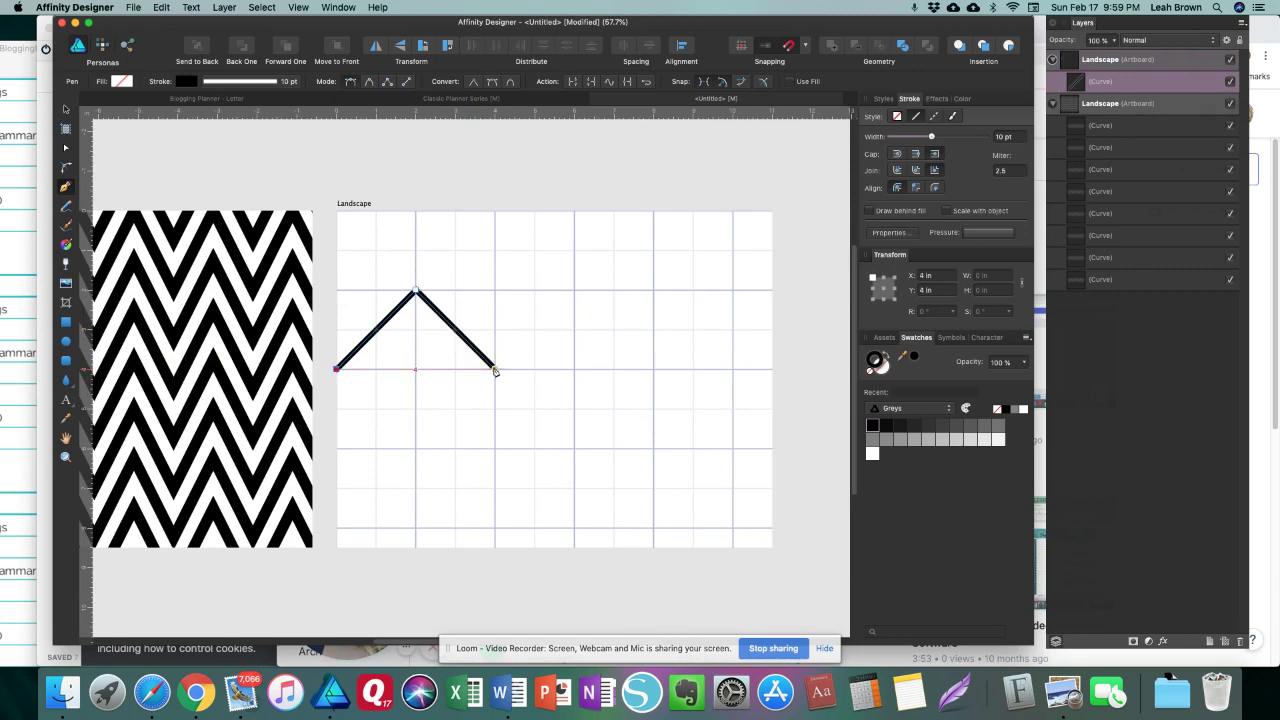
left_click(574, 292)
left_click(653, 369)
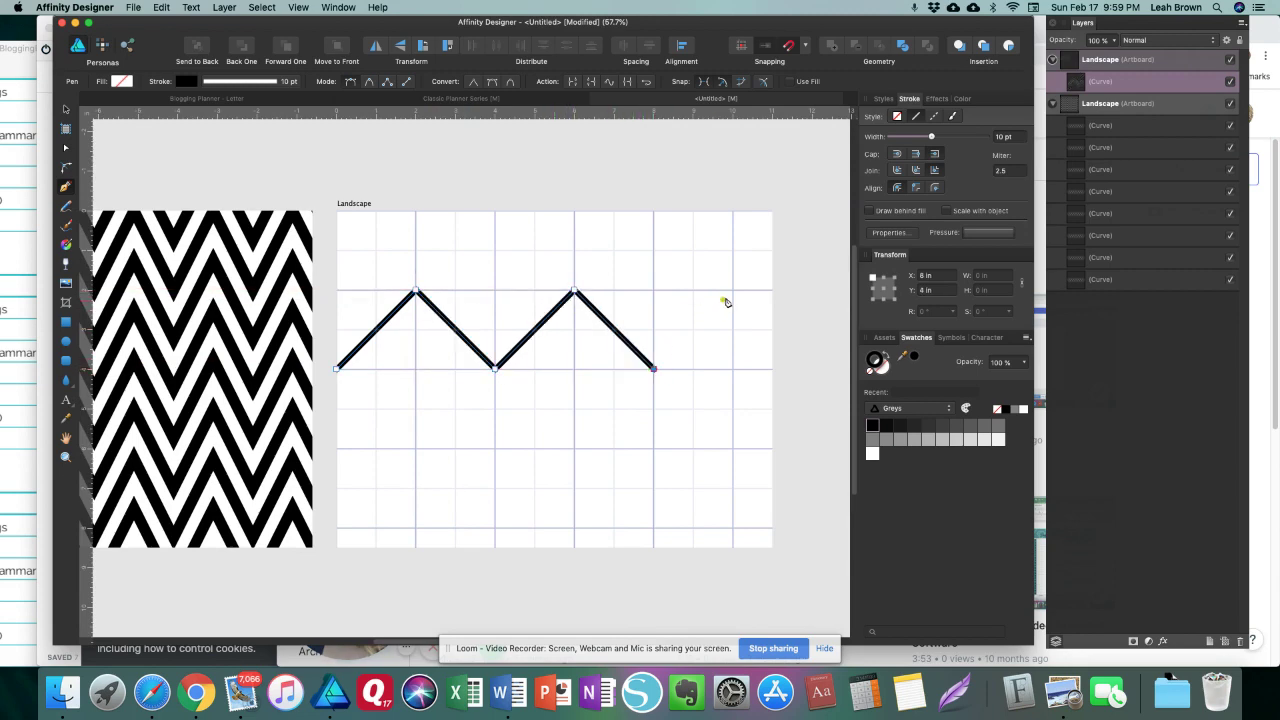
left_click(733, 290)
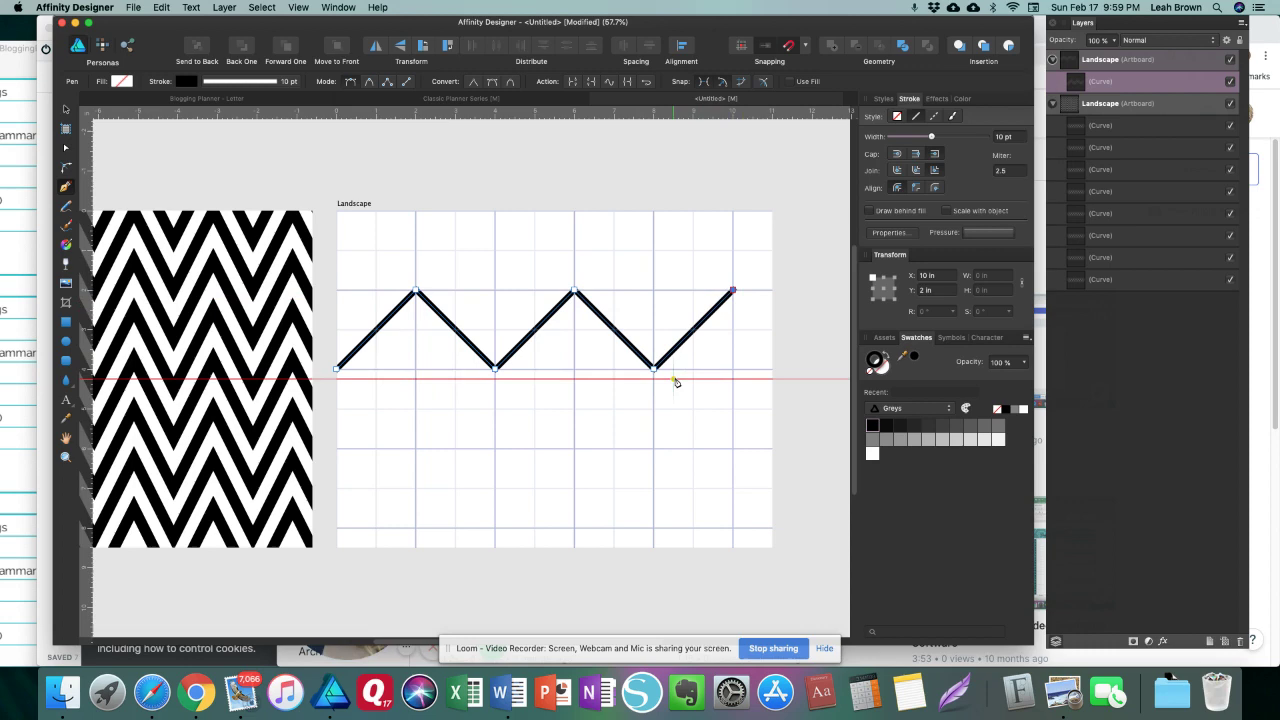
Step: Shift the zigzag two inches left and add another downward stroke at its right end
scroll(675, 381, "down", 2)
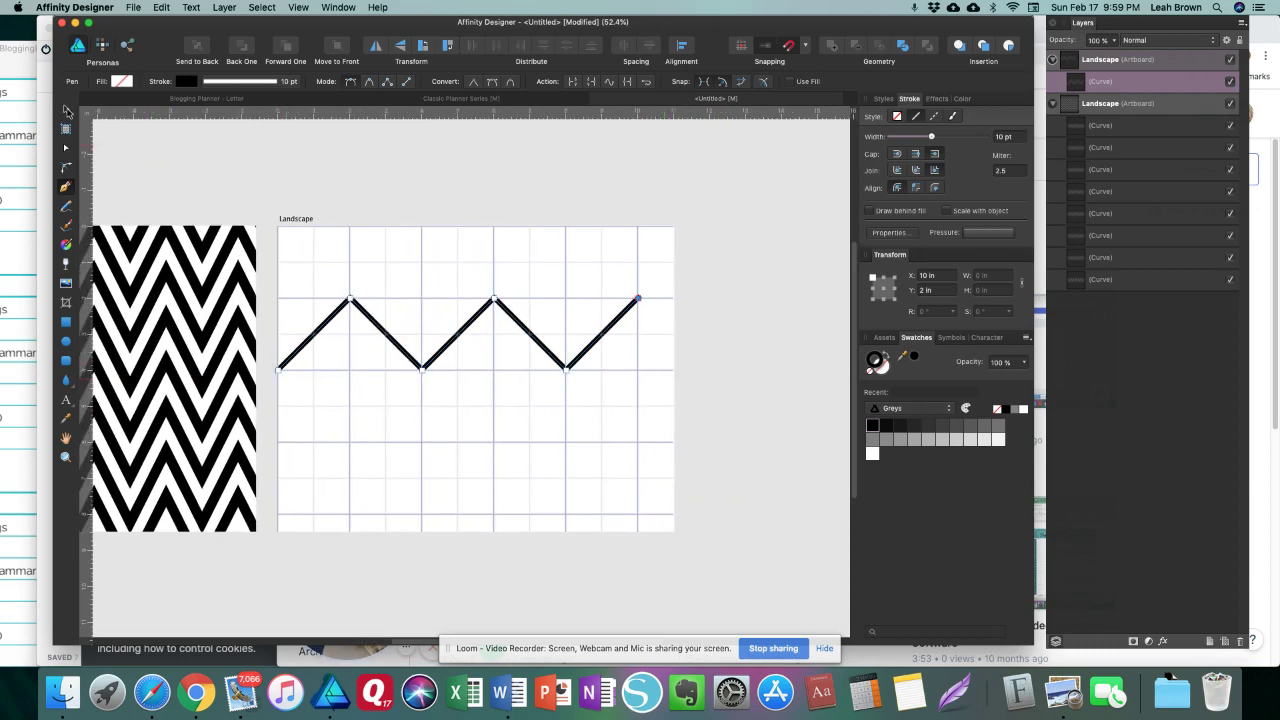
left_click(66, 111)
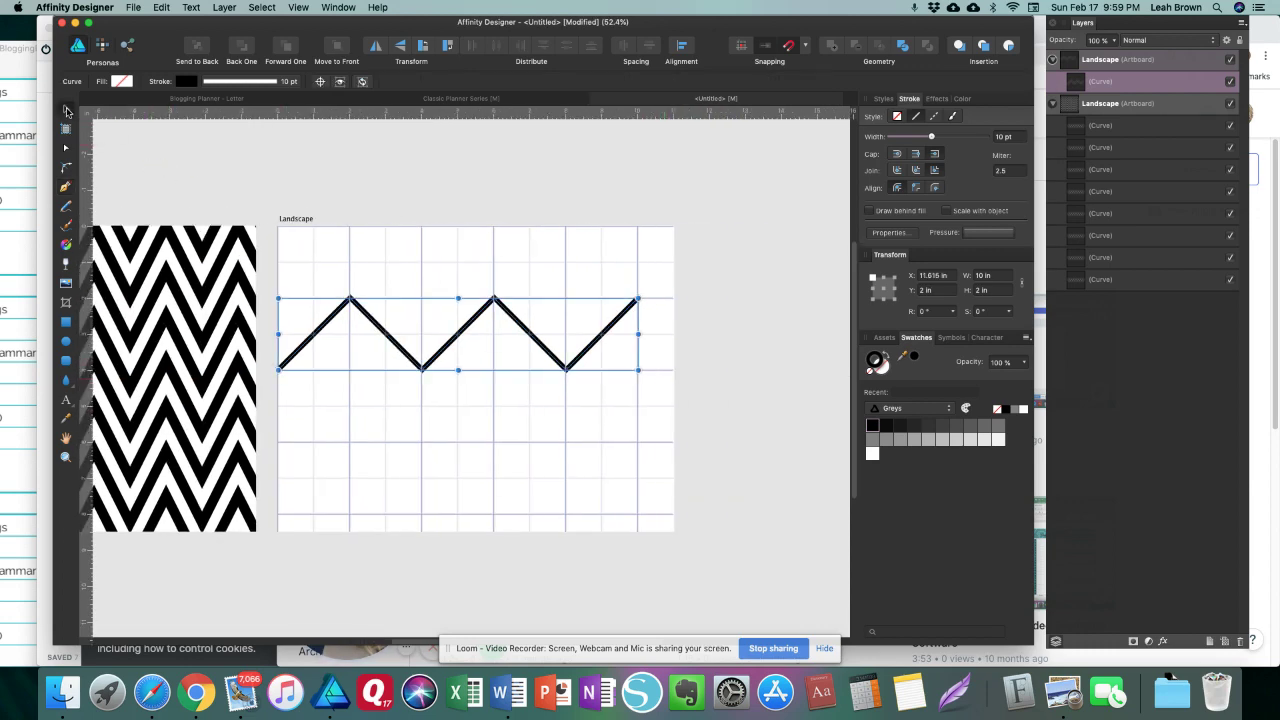
left_click_drag(569, 340, 500, 341)
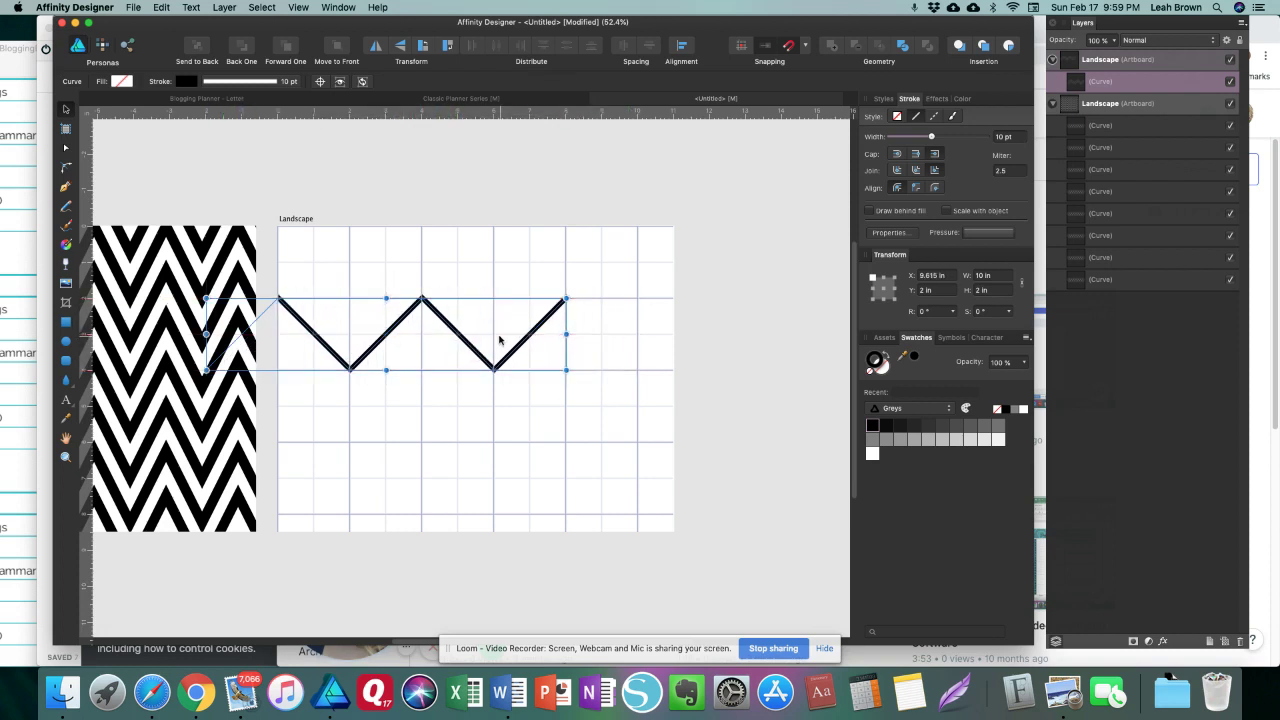
left_click(66, 187)
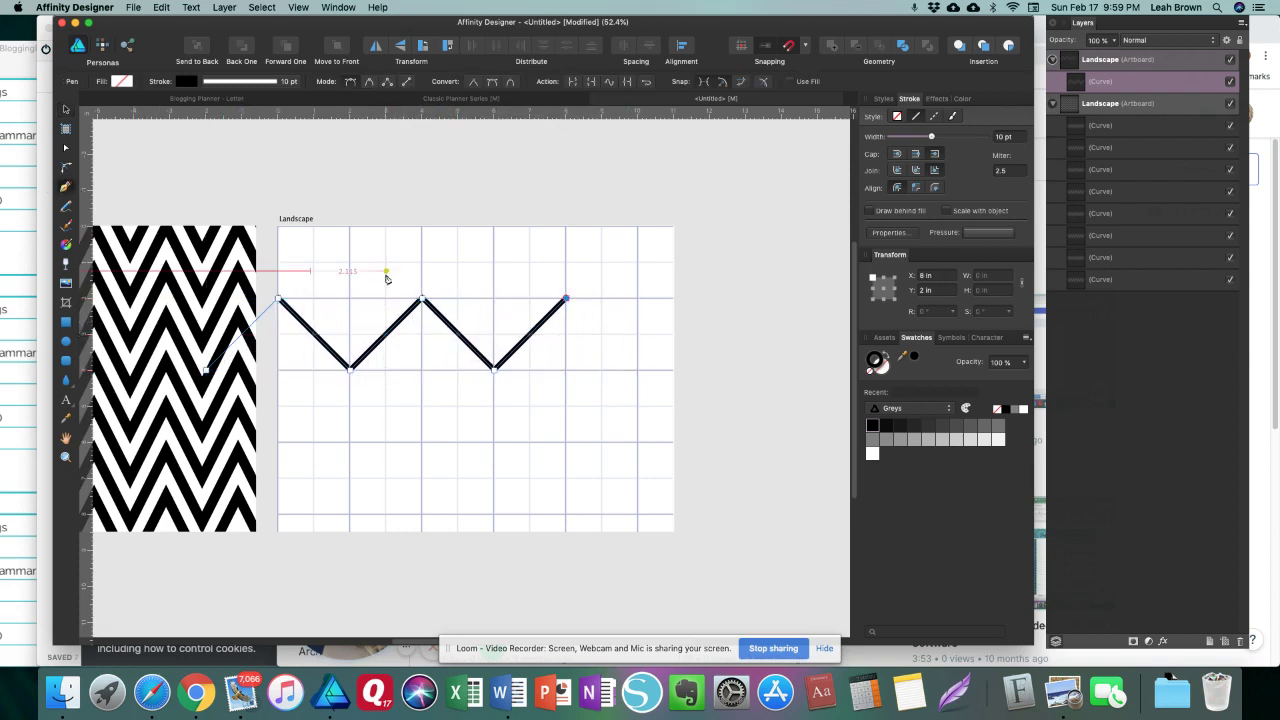
left_click(638, 370)
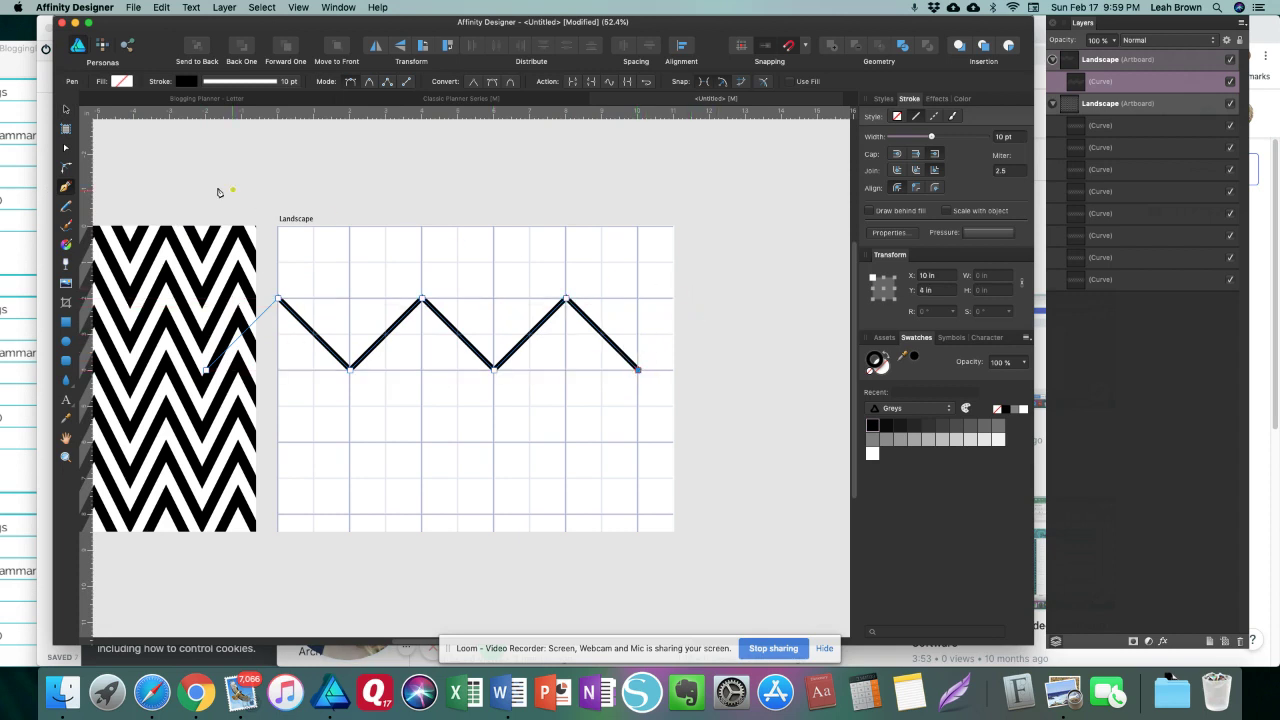
Step: Shift the zigzag one grid column left and add another rising stroke at its right end
left_click(66, 108)
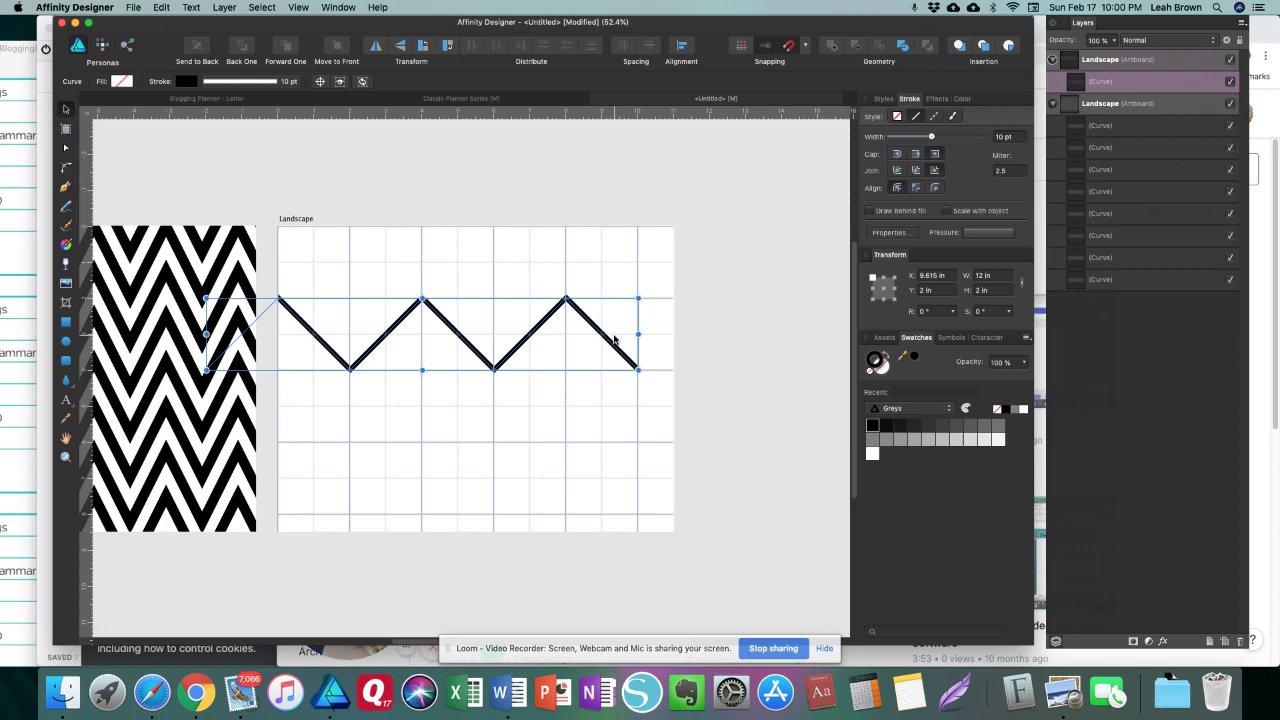
left_click_drag(612, 337, 540, 340)
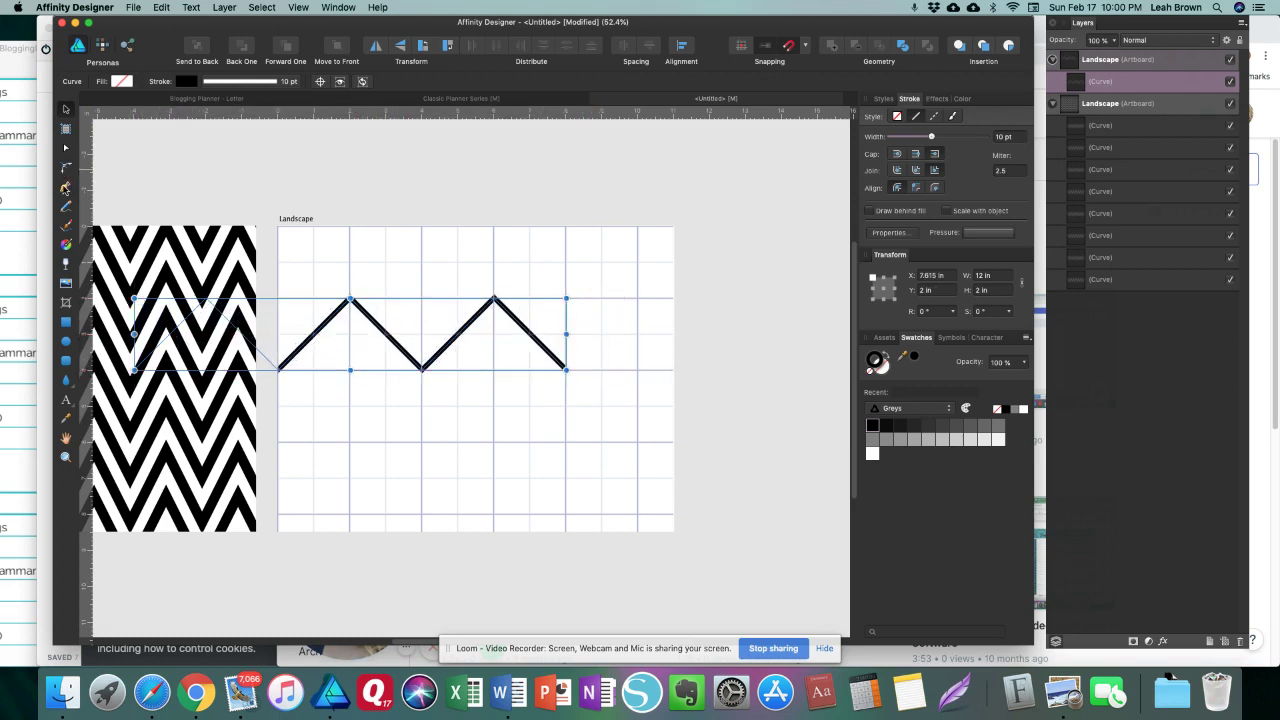
left_click(66, 187)
left_click(637, 298)
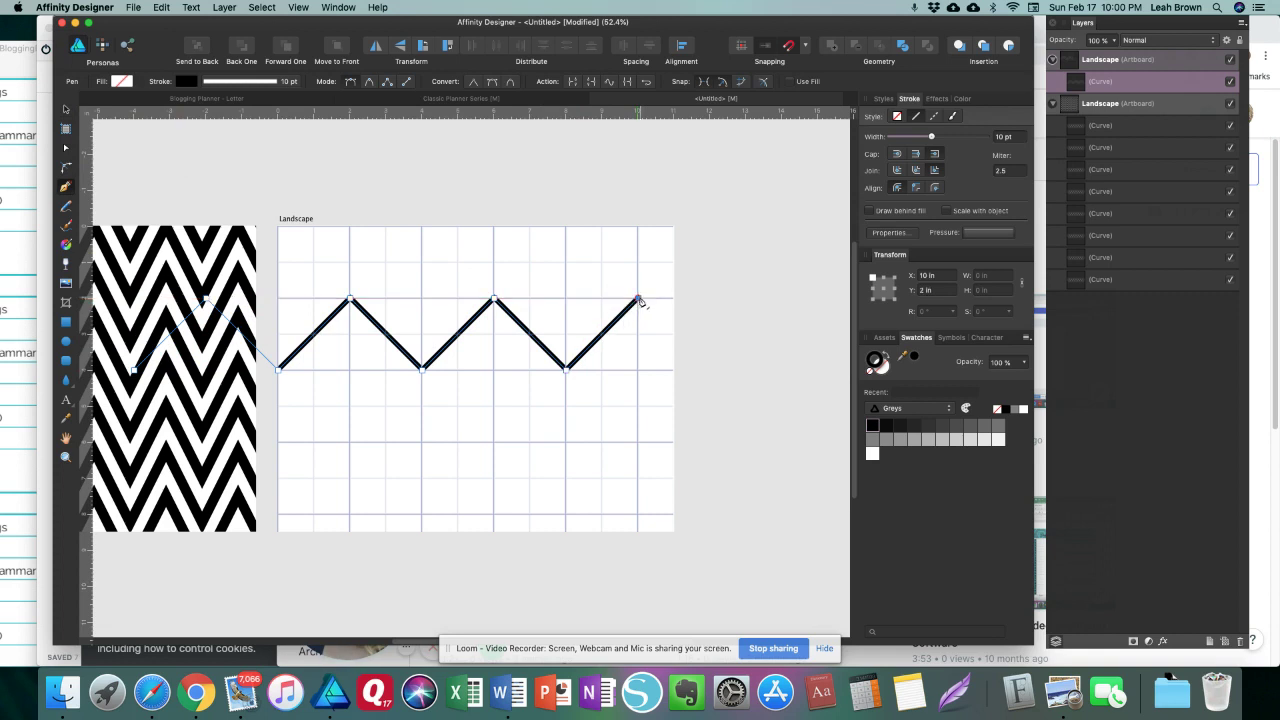
Step: Move the 14 in zigzag back right so it sits at the artboard top, Y 0.25 in
left_click(66, 112)
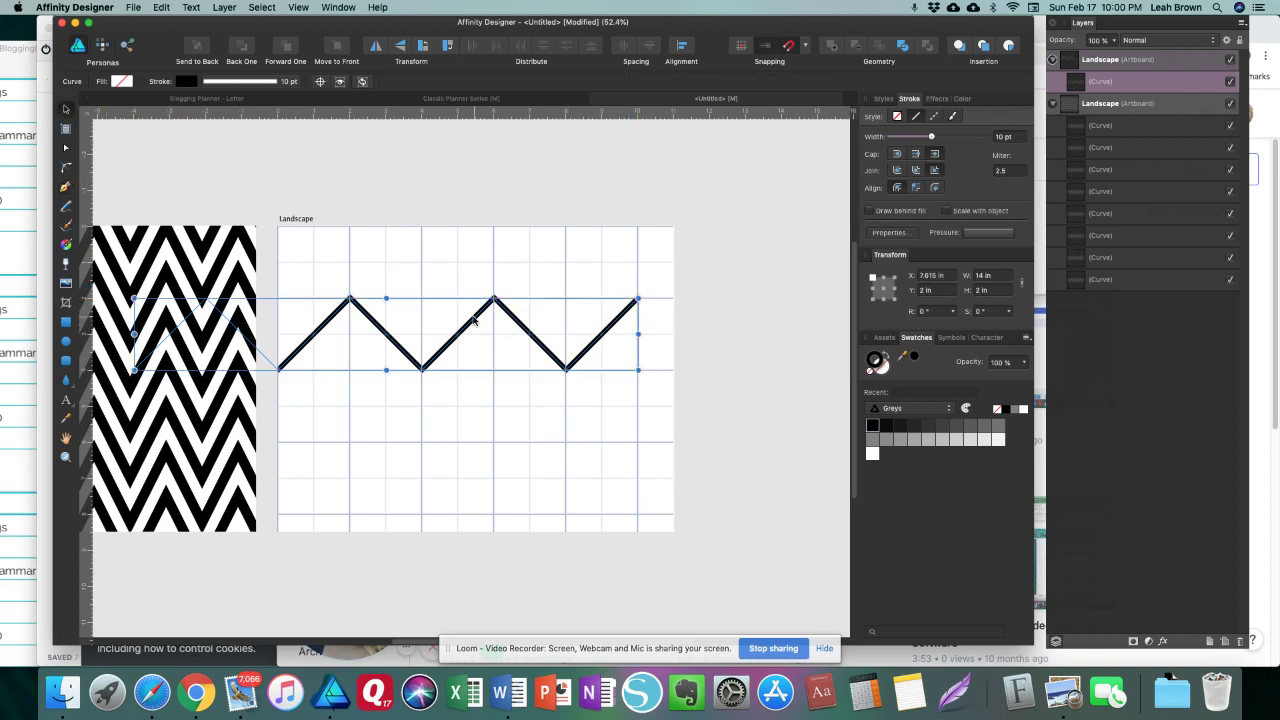
scroll(470, 318, "right", 3)
left_click_drag(451, 312, 651, 271)
scroll(580, 320, "left", 4)
Step: Alt-drag copies of the zigzag down toward the artboard's bottom
scroll(650, 335, "down", 2)
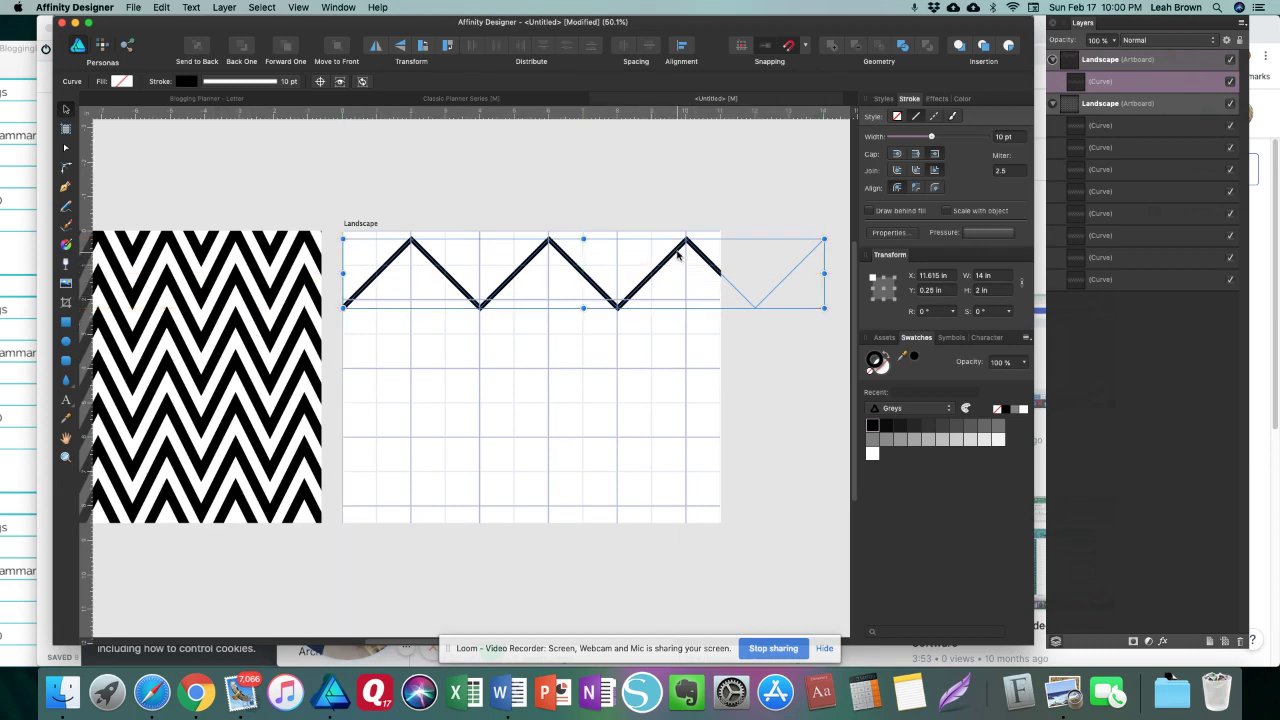
left_click_drag(678, 273, 676, 470)
left_click(652, 280)
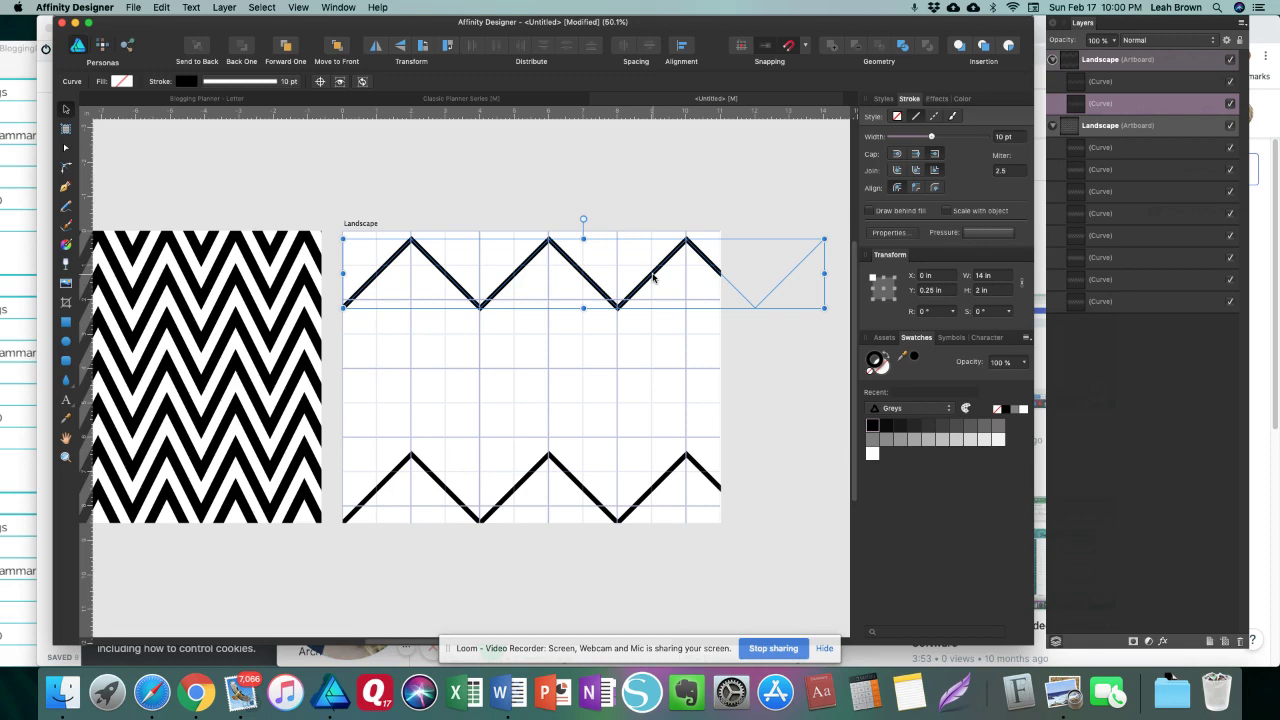
left_click_drag(652, 278, 645, 465)
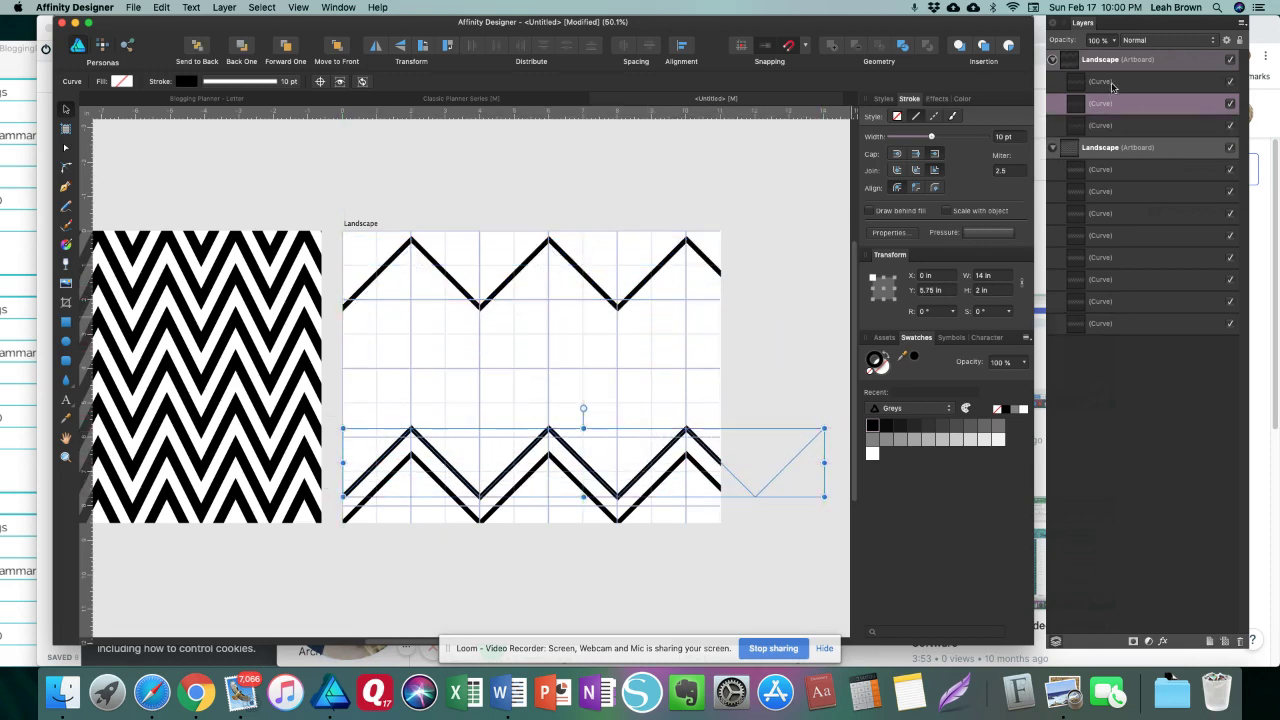
Step: Duplicate the lowest zigzag with Cmd+J, then nudge the top zigzag up to Y -0.25 in
left_click(1112, 86)
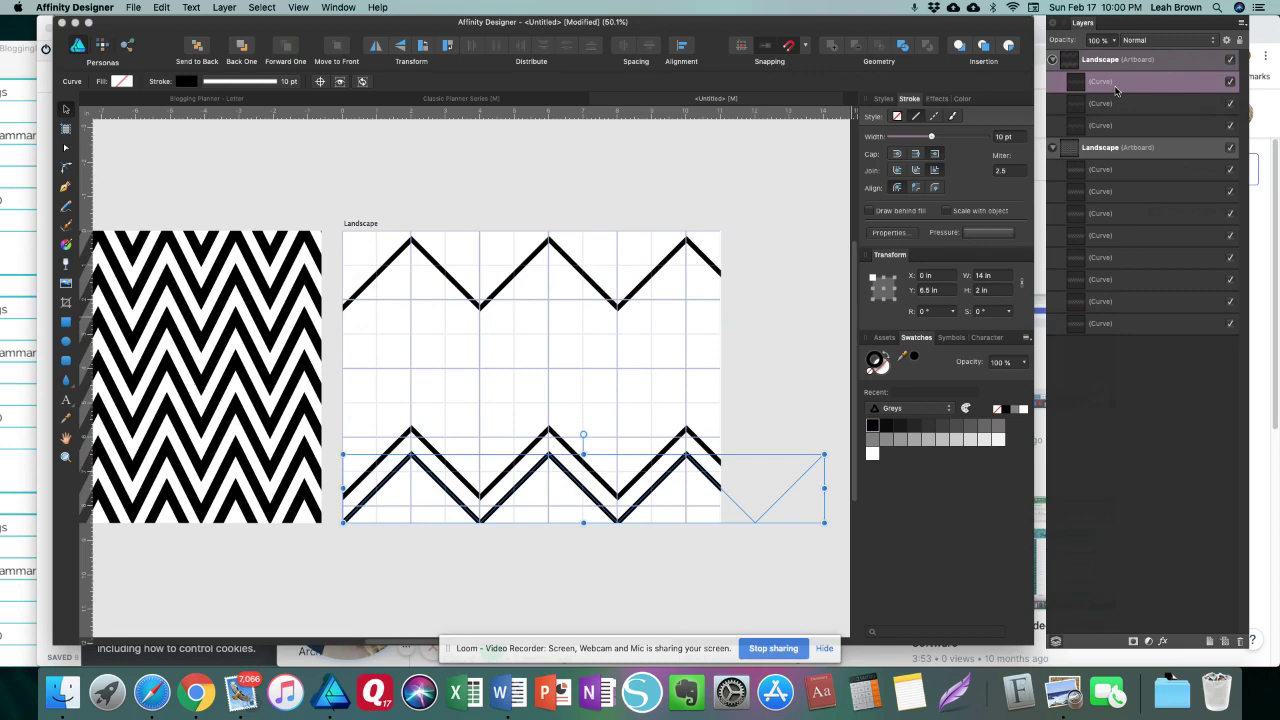
key("super+j")
key("super+j")
key("super+j")
key("super+j")
key("super+j")
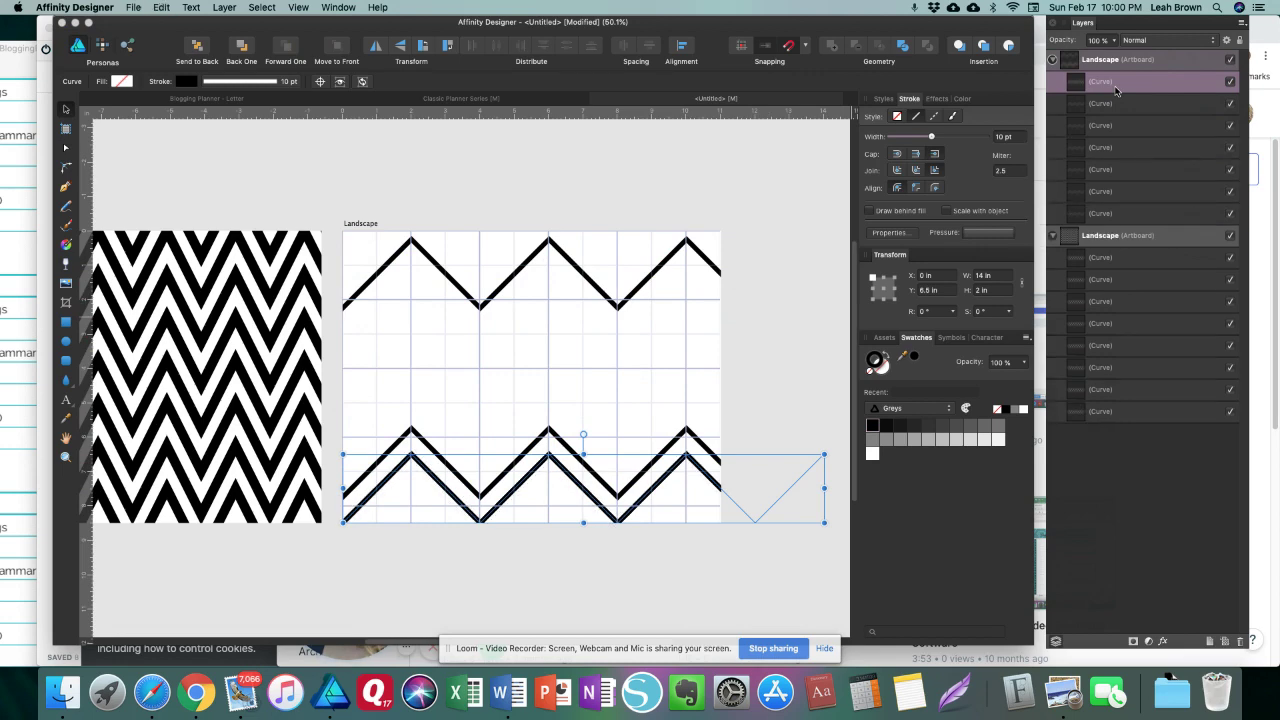
key("super+j")
key("super+j")
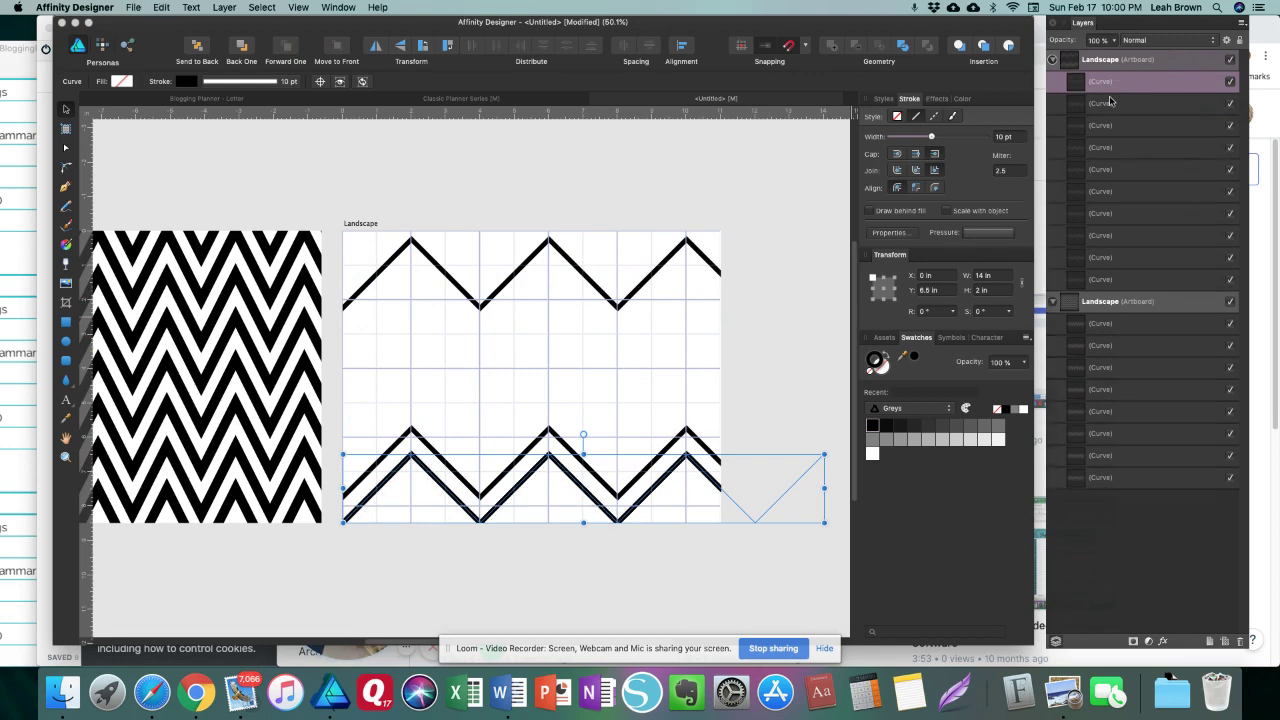
left_click(674, 257)
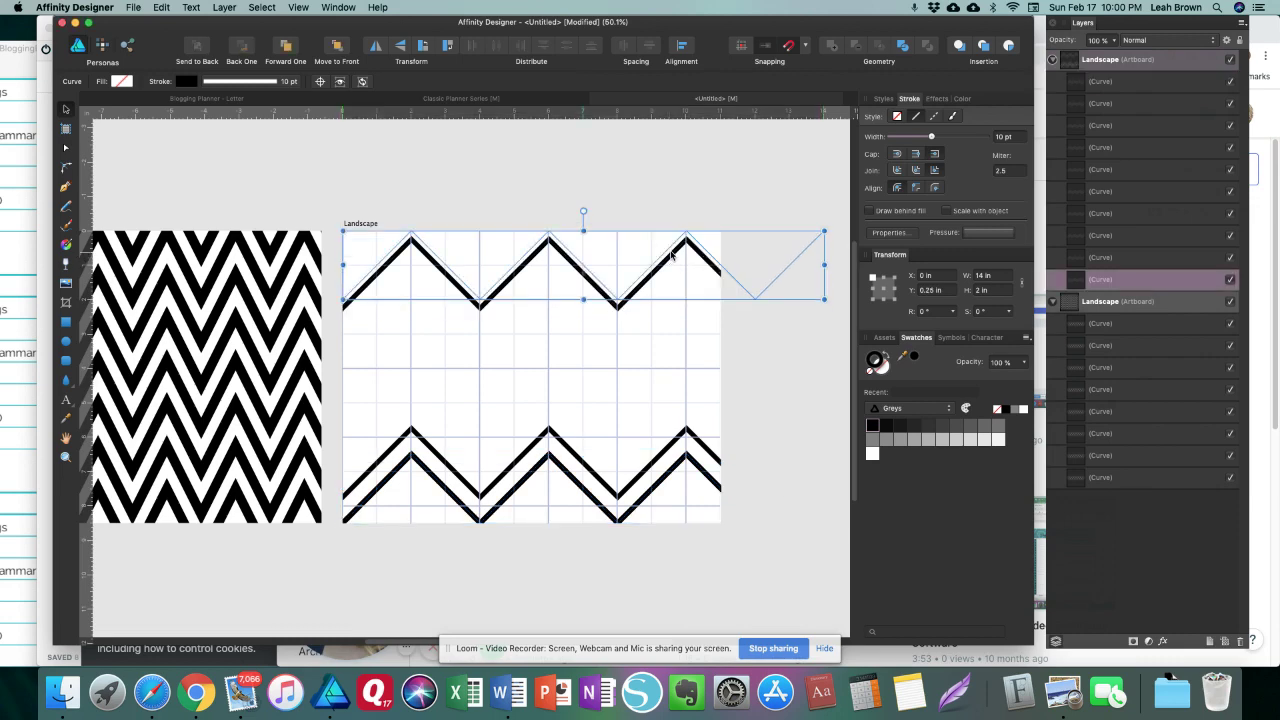
left_click_drag(671, 255, 671, 243)
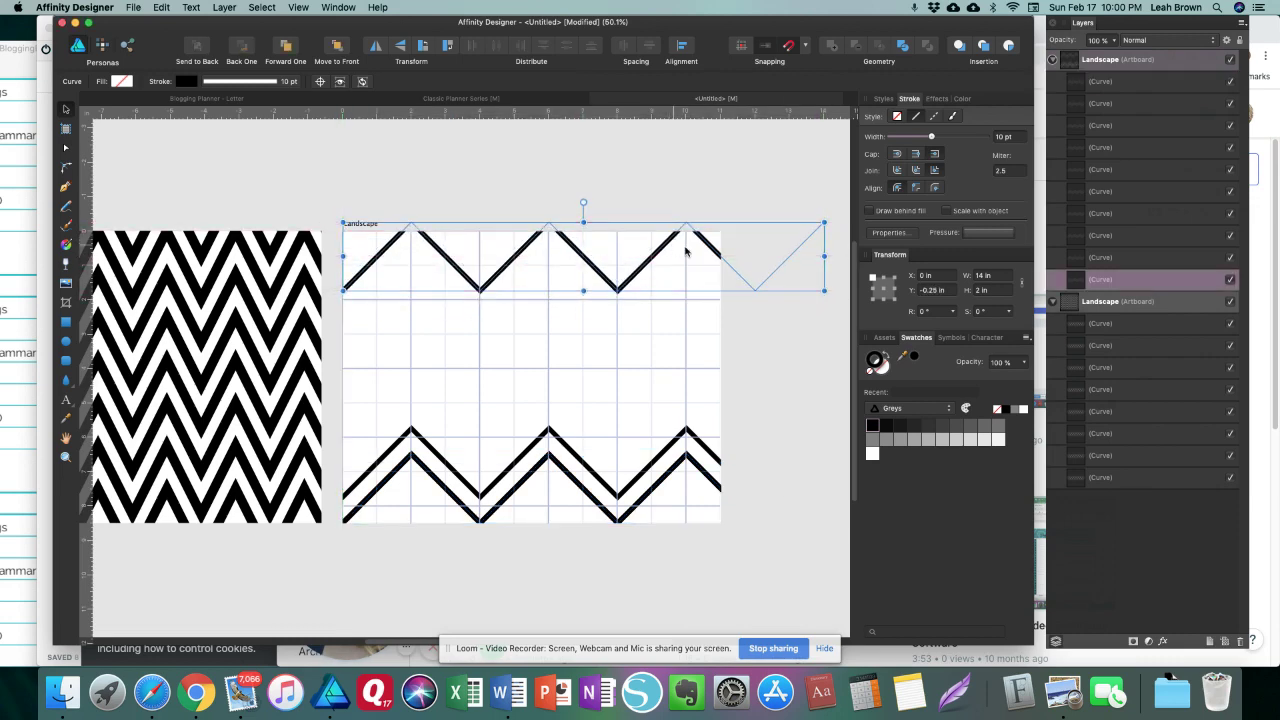
Step: Select all ten zigzags, space them vertically, and shift them left to X -1 in
left_click(1103, 80)
left_click(1122, 279, "shift")
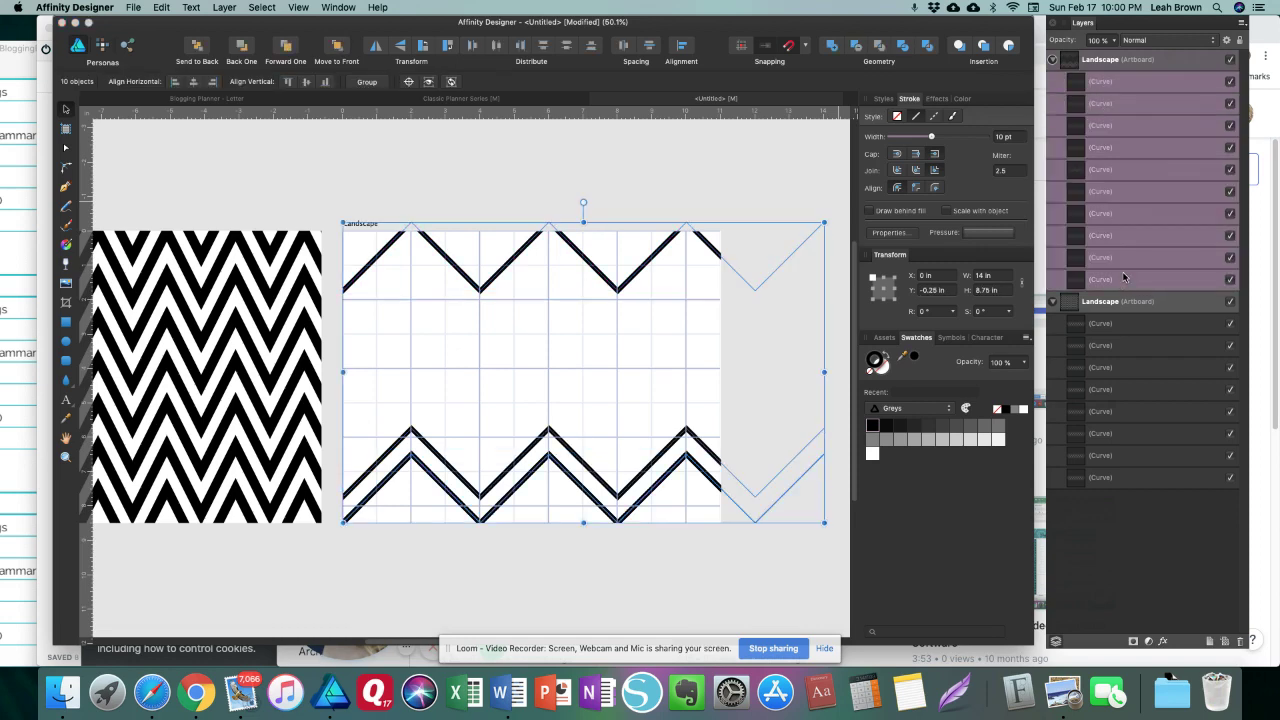
left_click(651, 49)
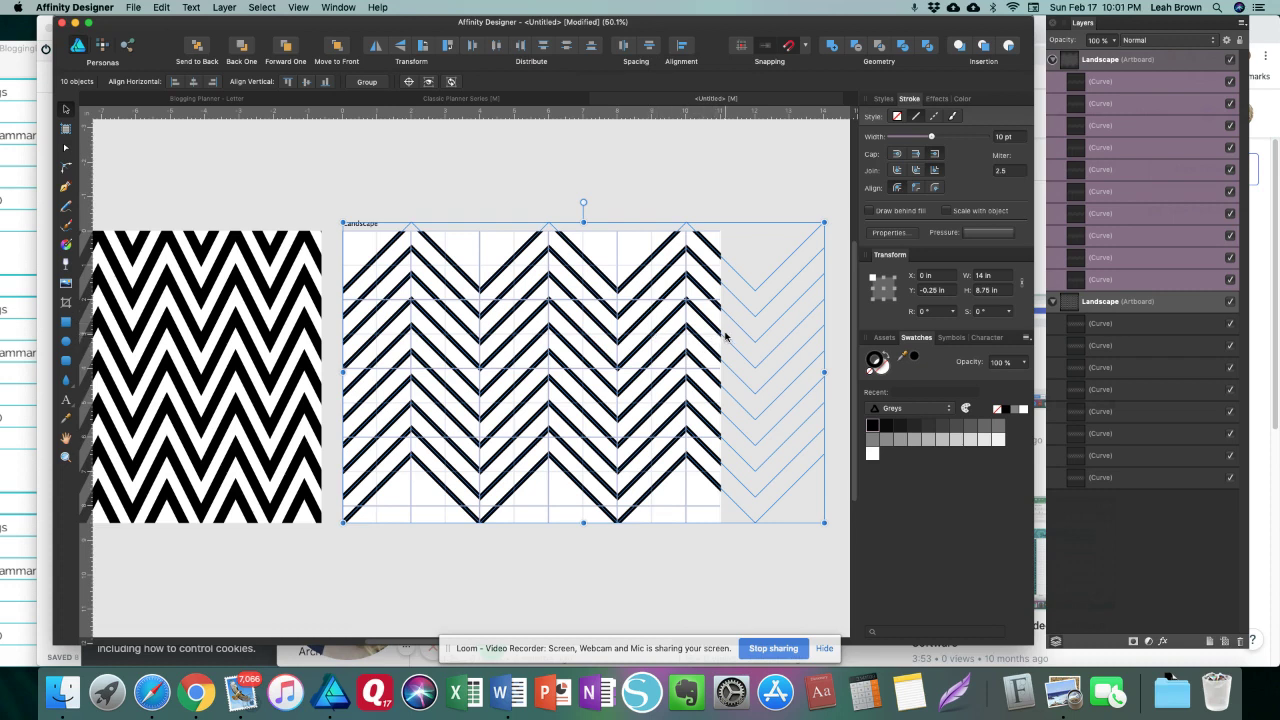
left_click_drag(726, 336, 694, 337)
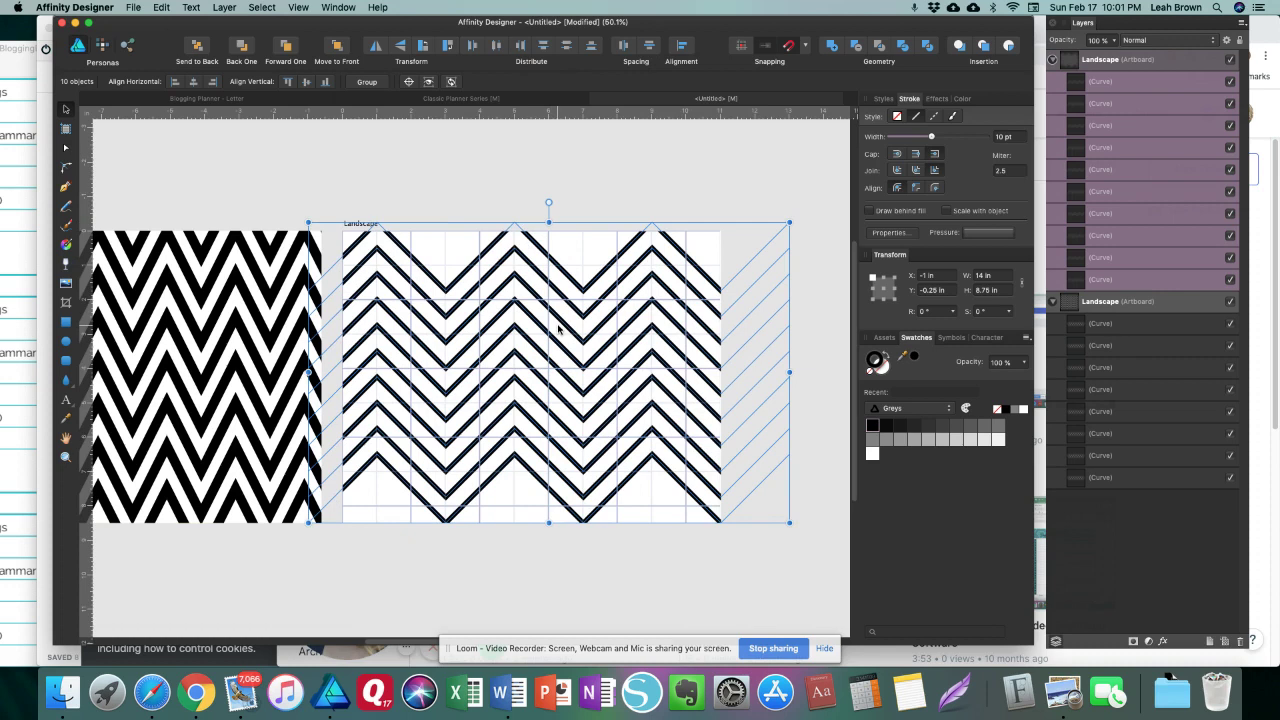
Step: Move the top zigzag up above the artboard and the bottom zigzag down below it
left_click(570, 278)
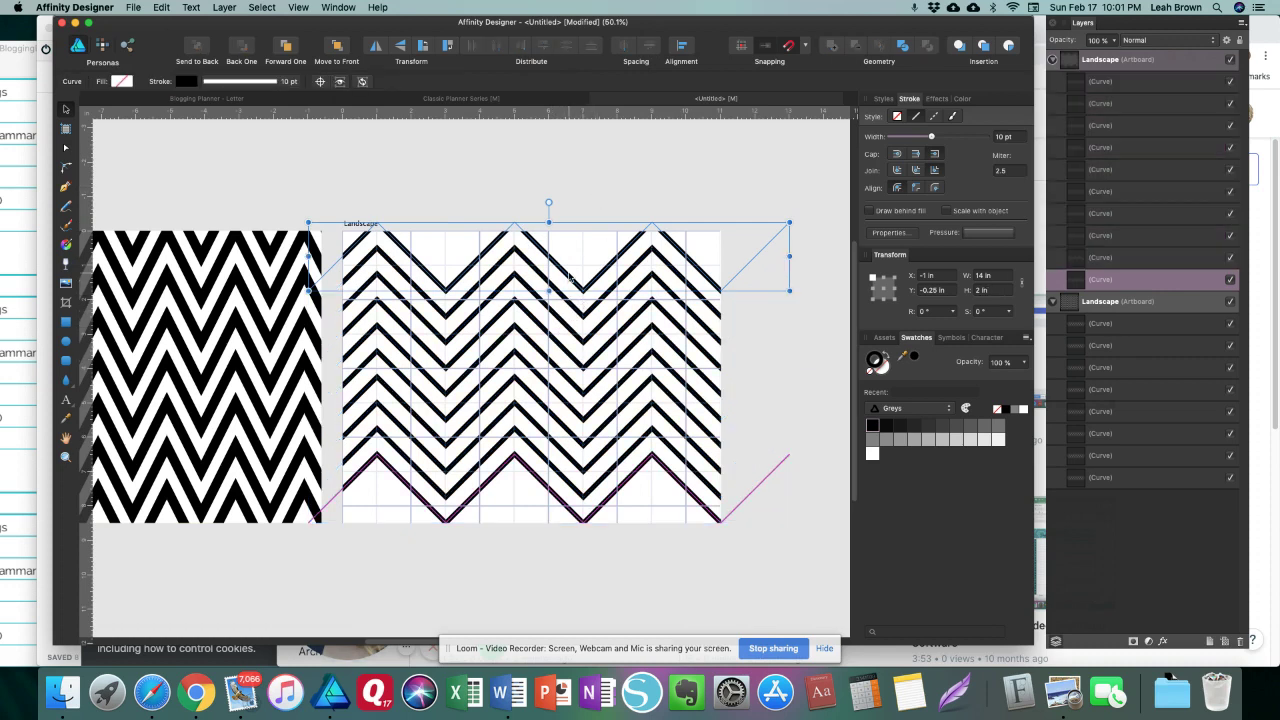
left_click_drag(557, 253, 557, 227)
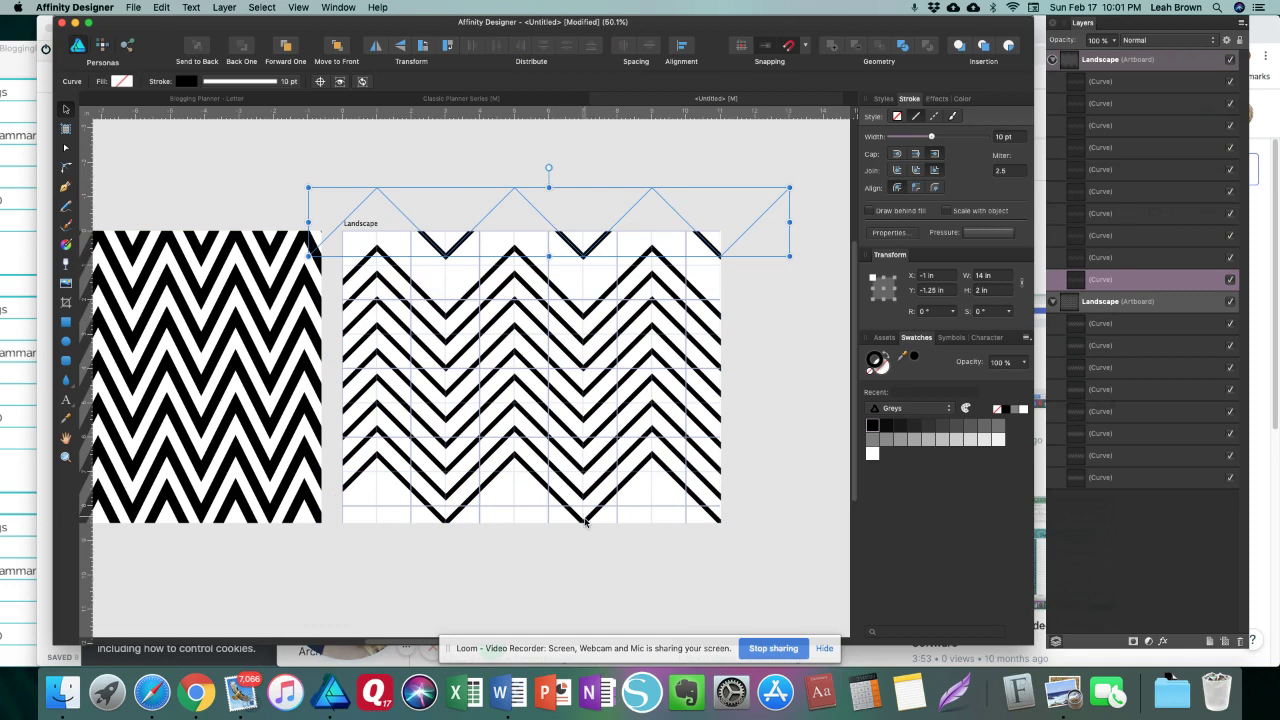
left_click_drag(585, 521, 587, 560)
Step: Redistribute all ten zigzags evenly from Y -1.25 in over 11 in, then inspect a stripe's stroke
left_click(1120, 81)
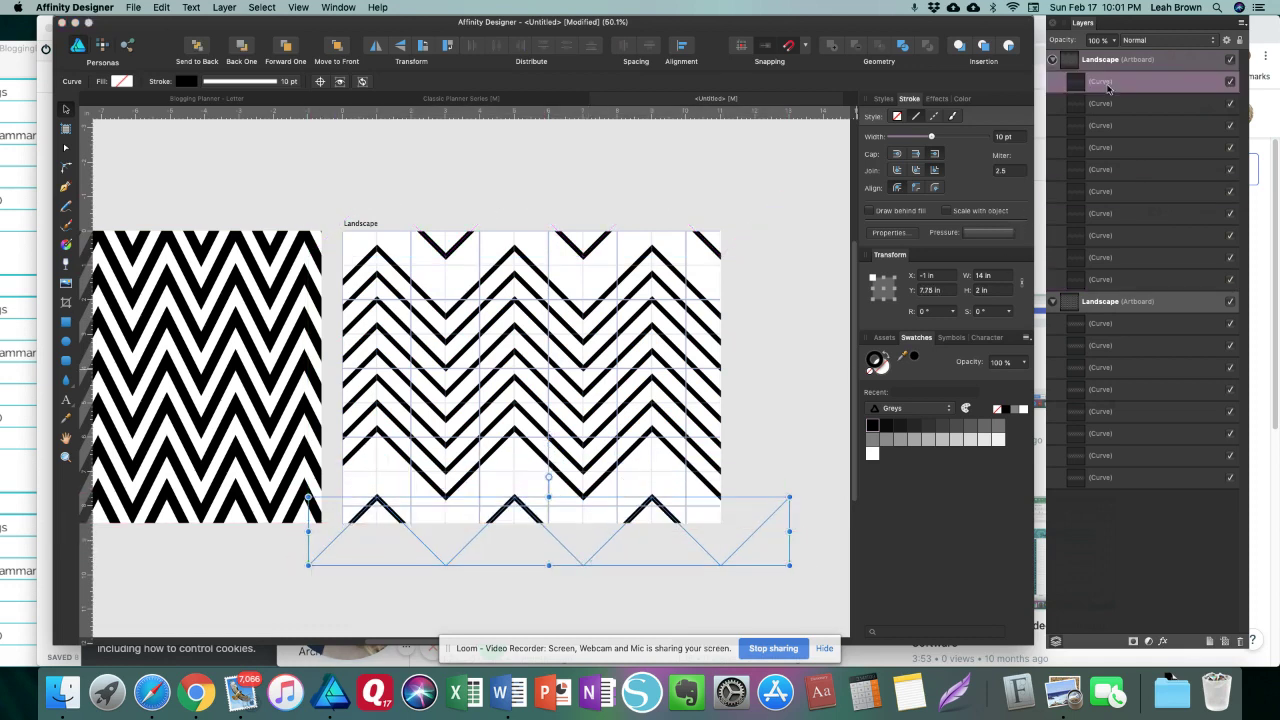
left_click(1136, 279, "shift")
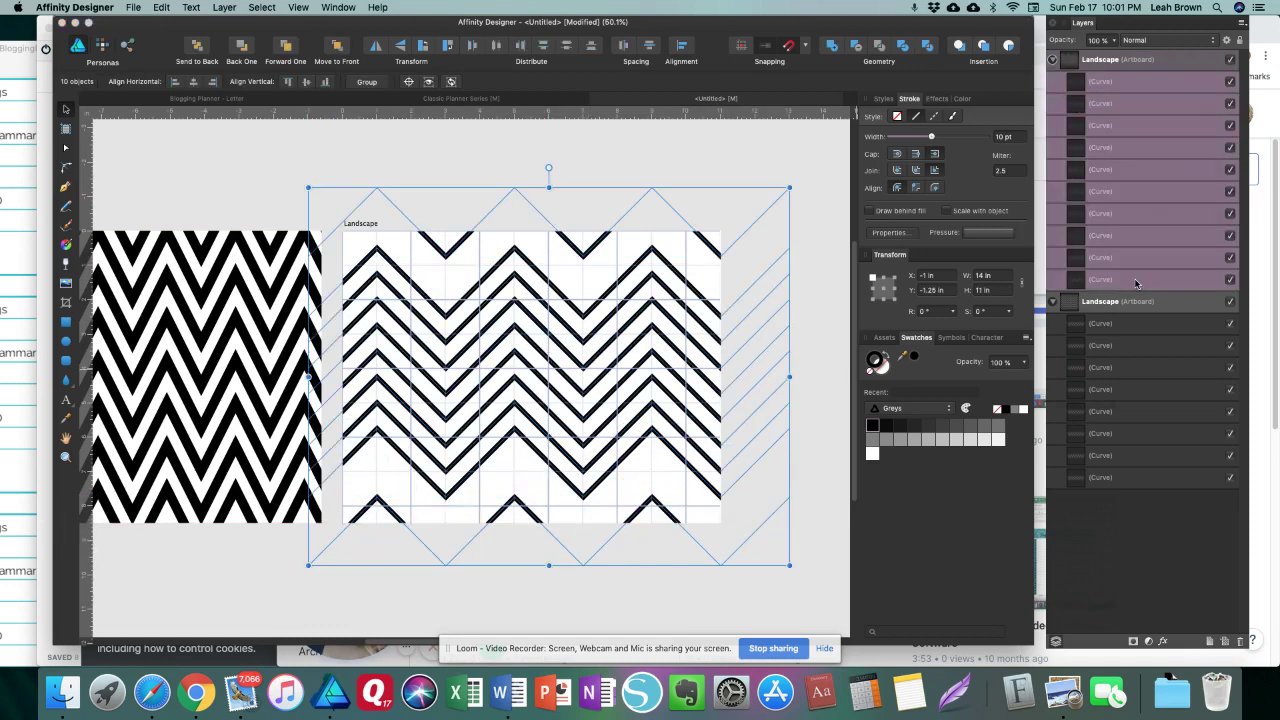
left_click(649, 46)
scroll(190, 285, "left", 5)
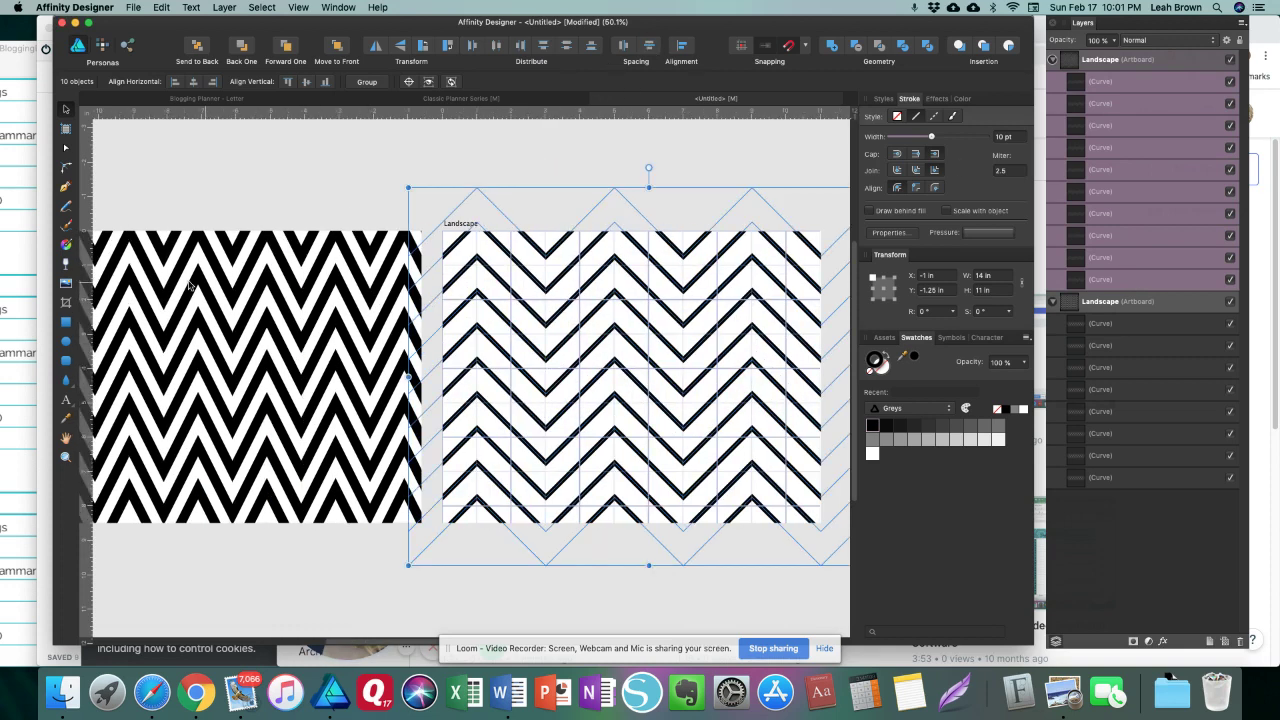
left_click(632, 310)
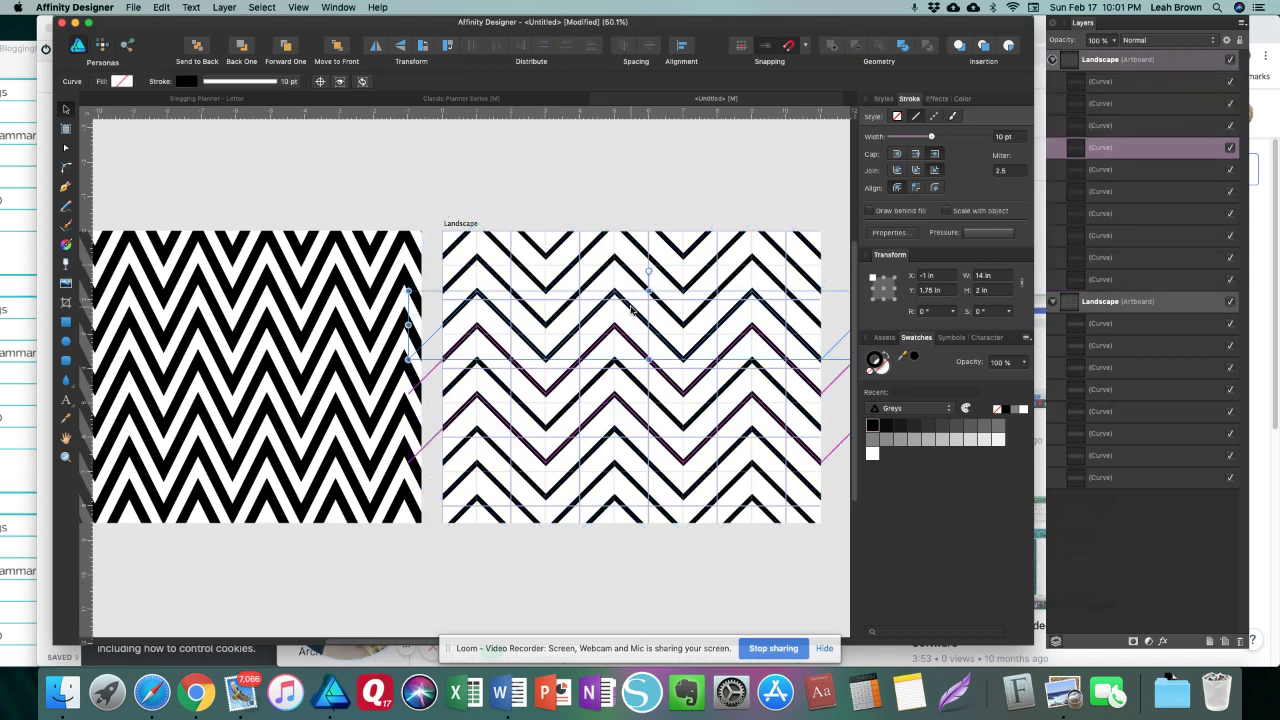
left_click(364, 277)
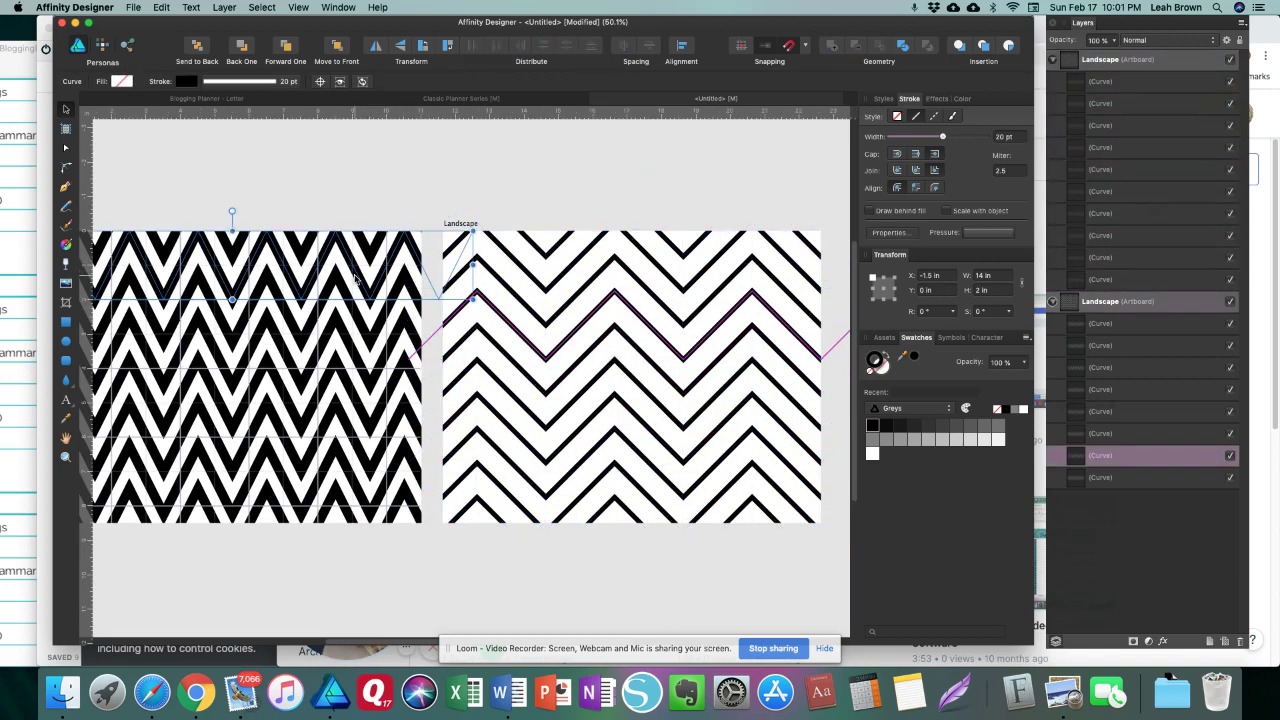
Step: Select all ten chevron curves and set their stroke width to 20 pt
left_click(1134, 280)
left_click(1160, 81, "shift")
left_click(1003, 136)
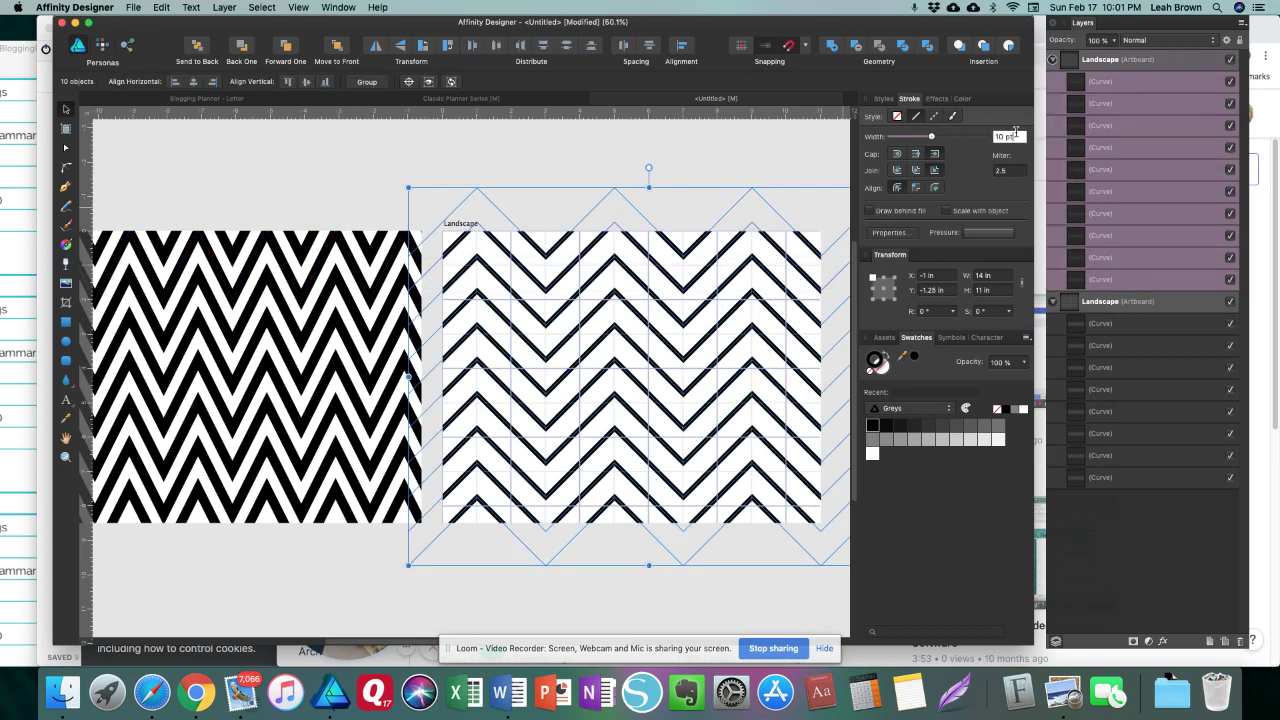
type("20")
key("Return")
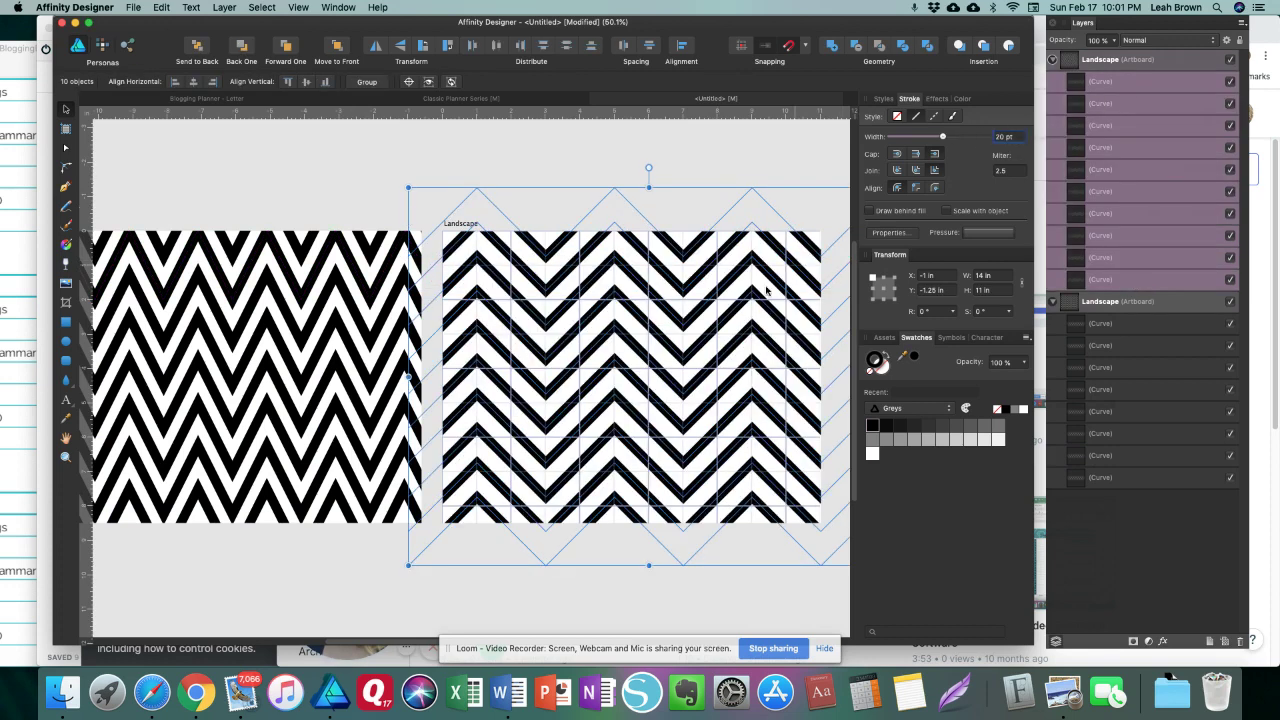
scroll(536, 346, "right", 2)
scroll(378, 270, "up", 3)
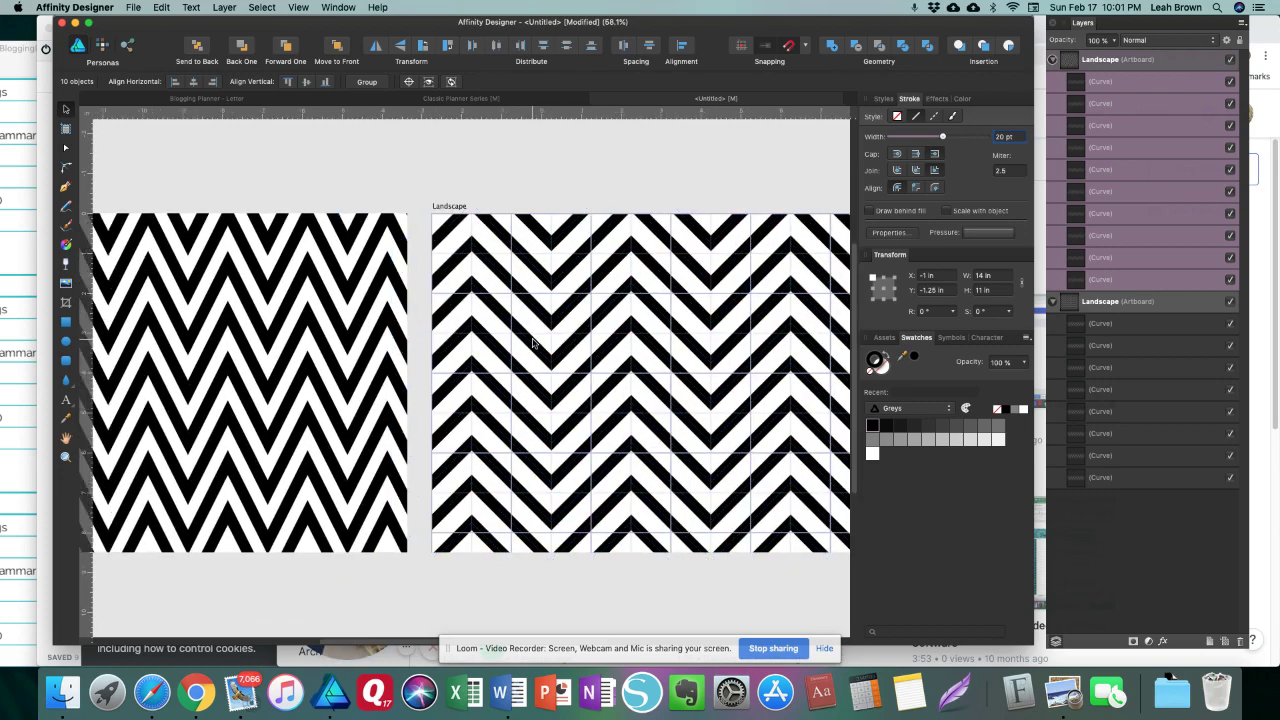
Step: Select stripe layers of the second artboard, hide them, then show them again
left_click(368, 268)
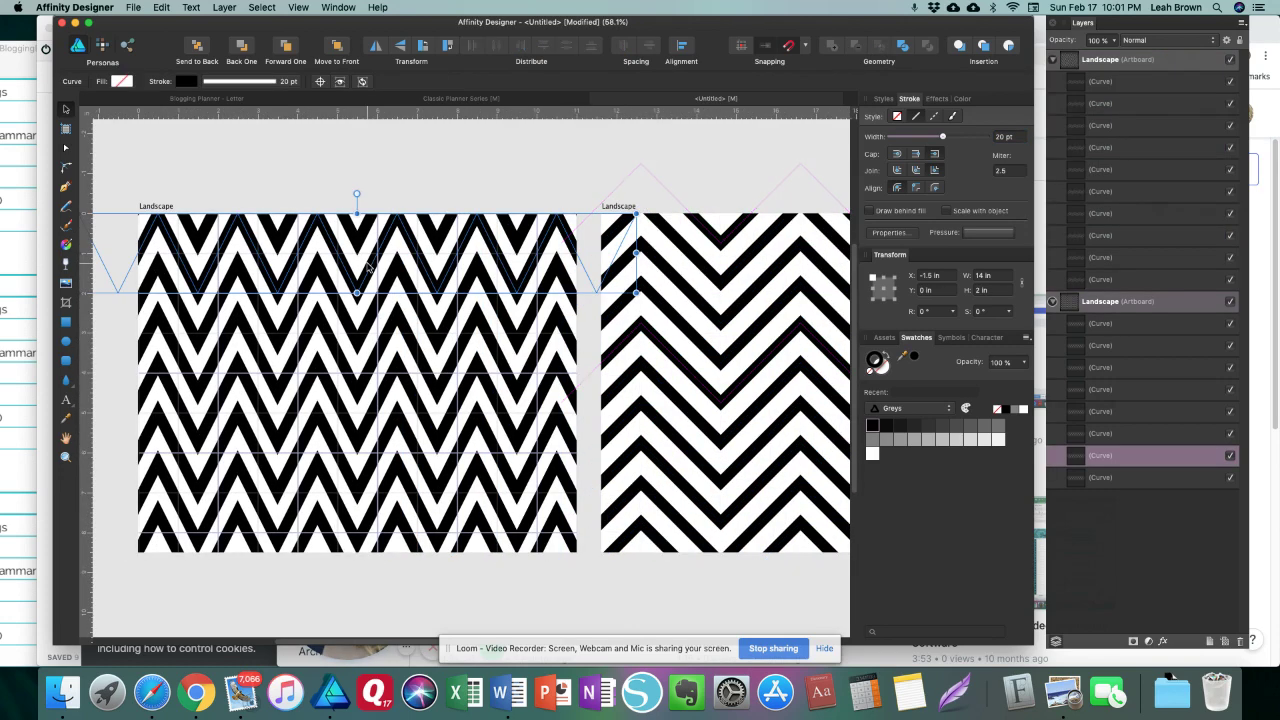
scroll(368, 268, "up", 6)
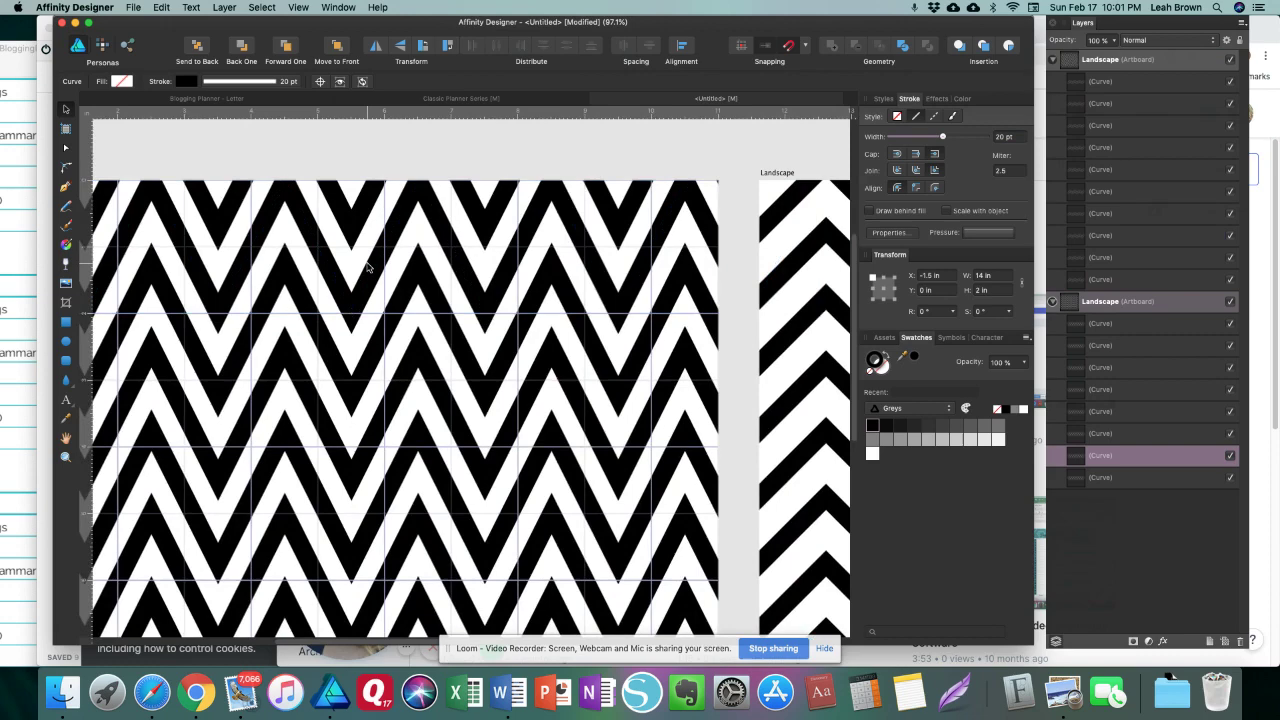
scroll(368, 268, "down", 6)
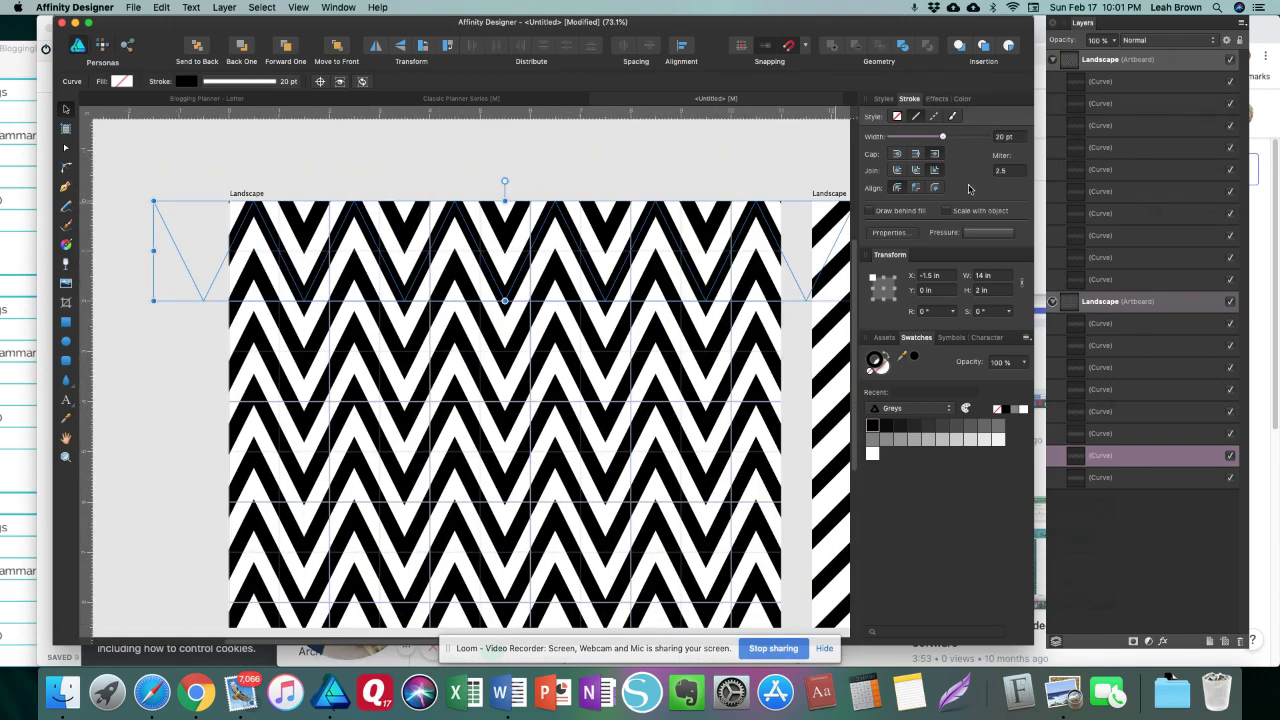
left_click(1133, 323)
left_click(1133, 455, "shift")
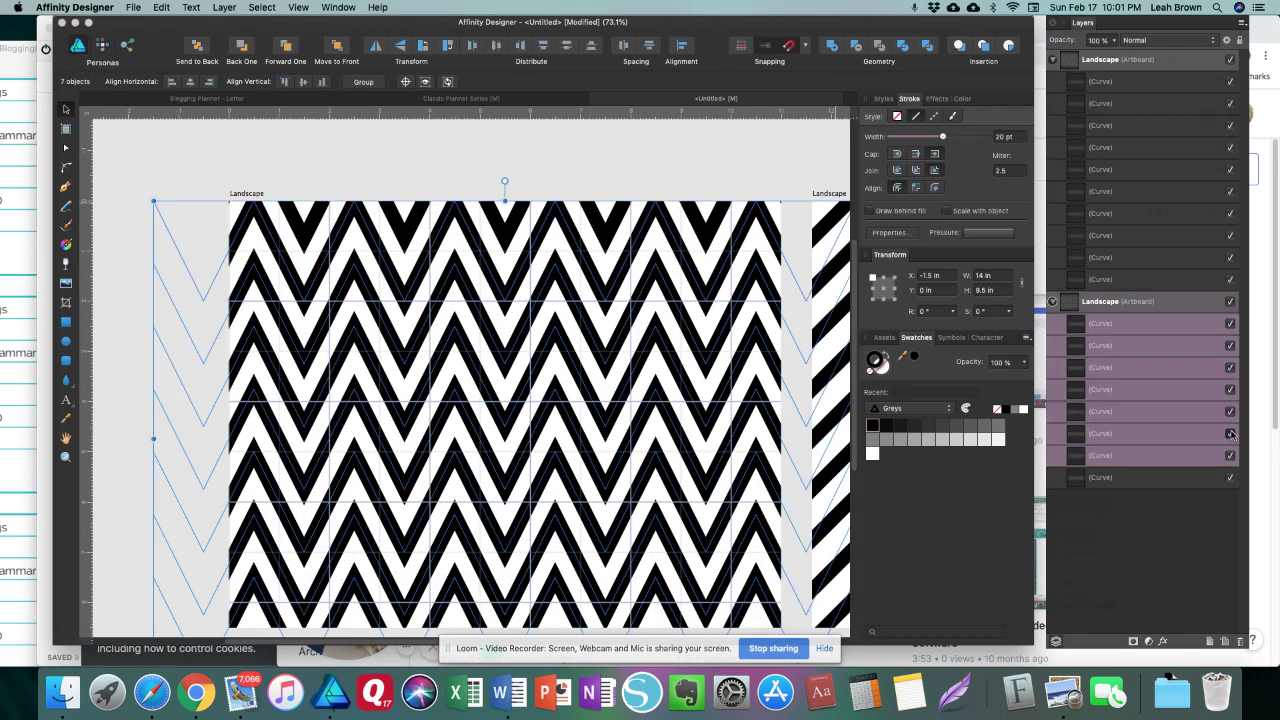
left_click(1230, 433)
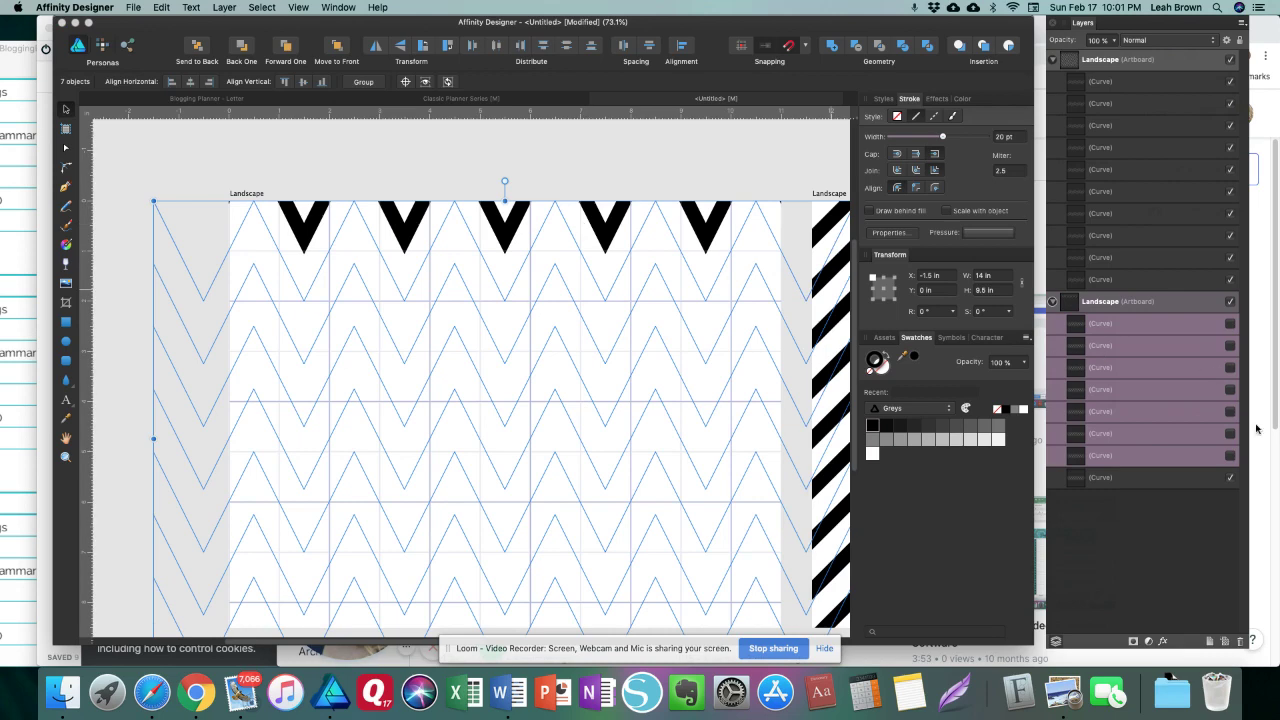
left_click(1230, 389)
Step: Select seven Curve layers in the Layers panel and hide them
left_click(1148, 389)
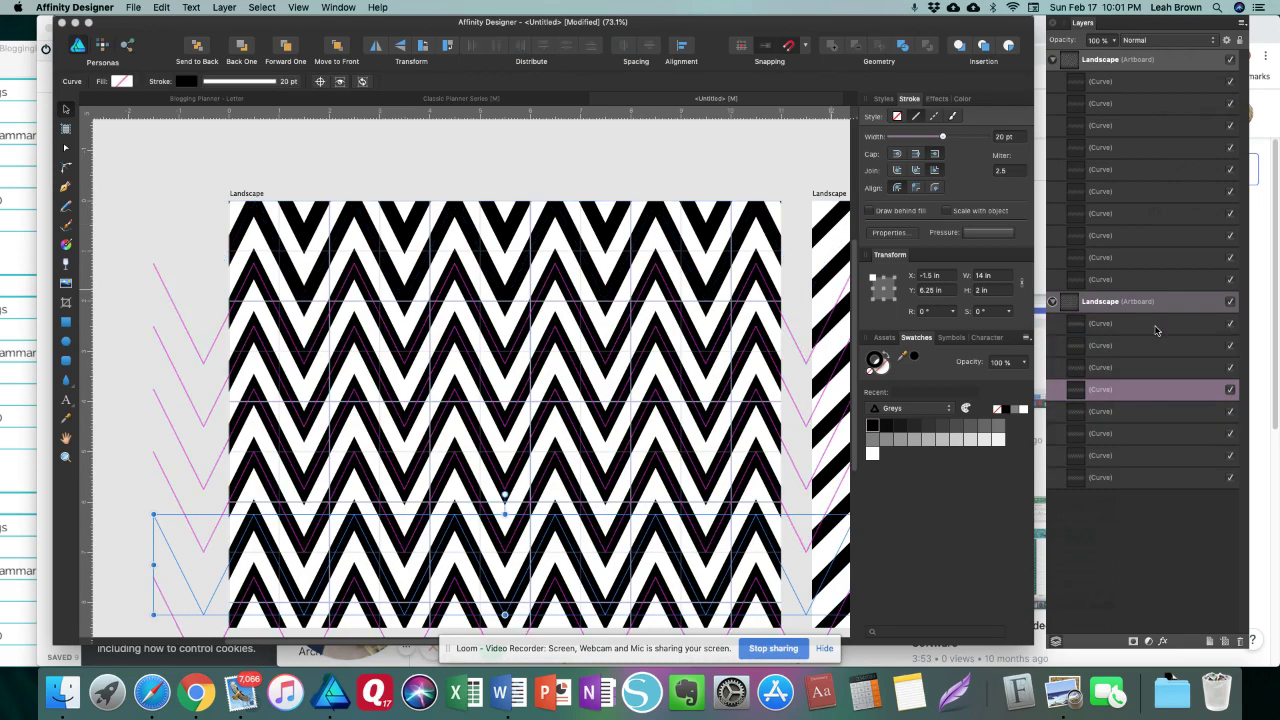
left_click(1168, 390, "shift")
left_click(1190, 436, "super")
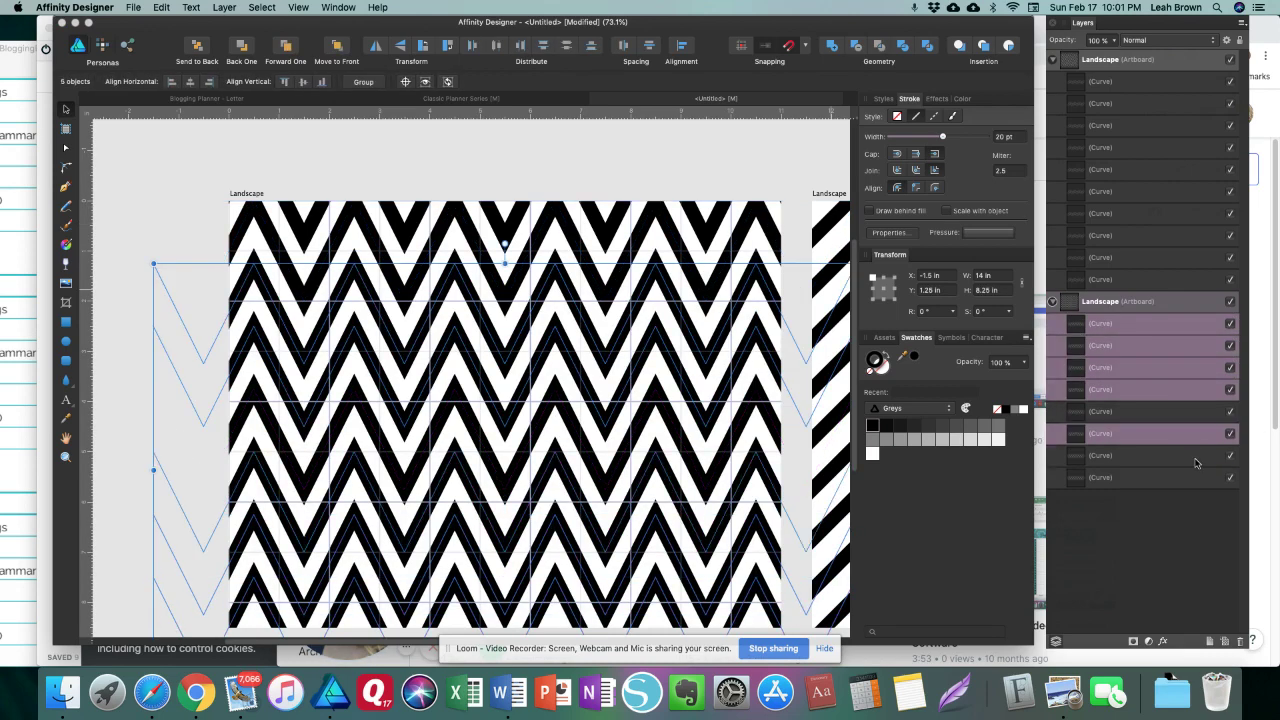
left_click(1210, 456, "super")
left_click(1225, 476, "super")
left_click(1229, 455)
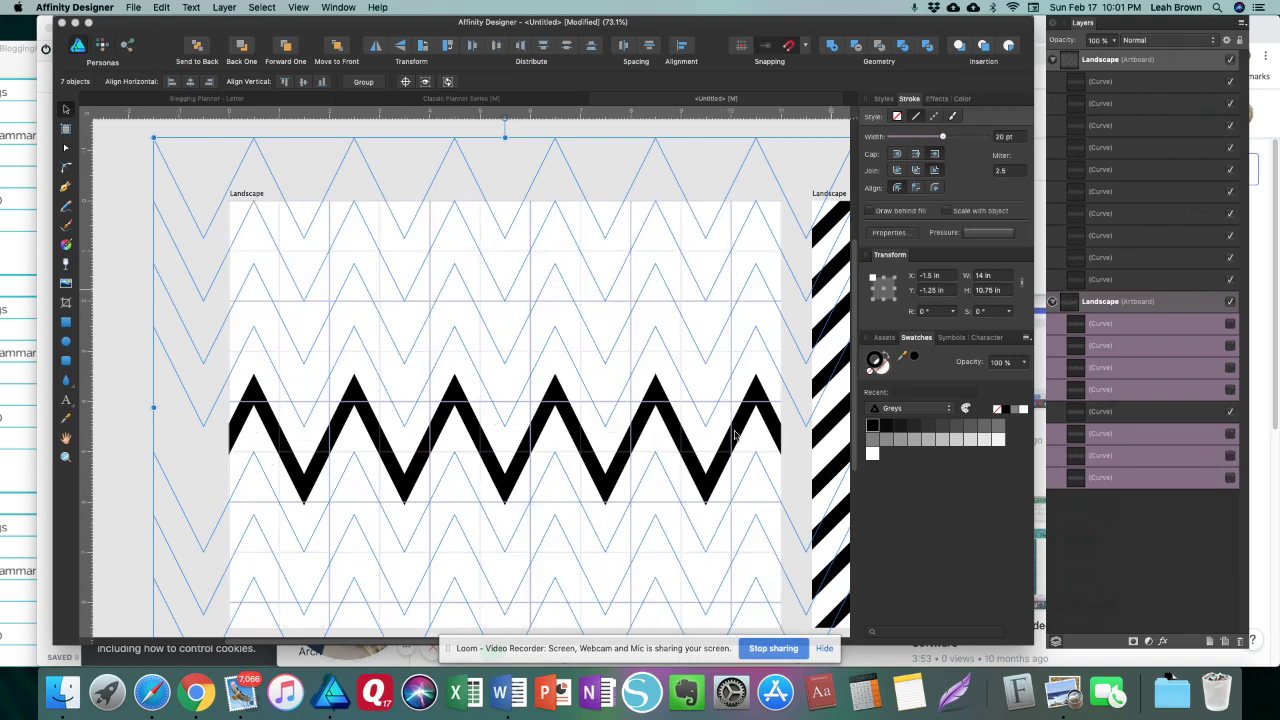
Step: Select the remaining visible zigzag, then the upper group of stripe layers
left_click(663, 424)
scroll(530, 455, "down", 3)
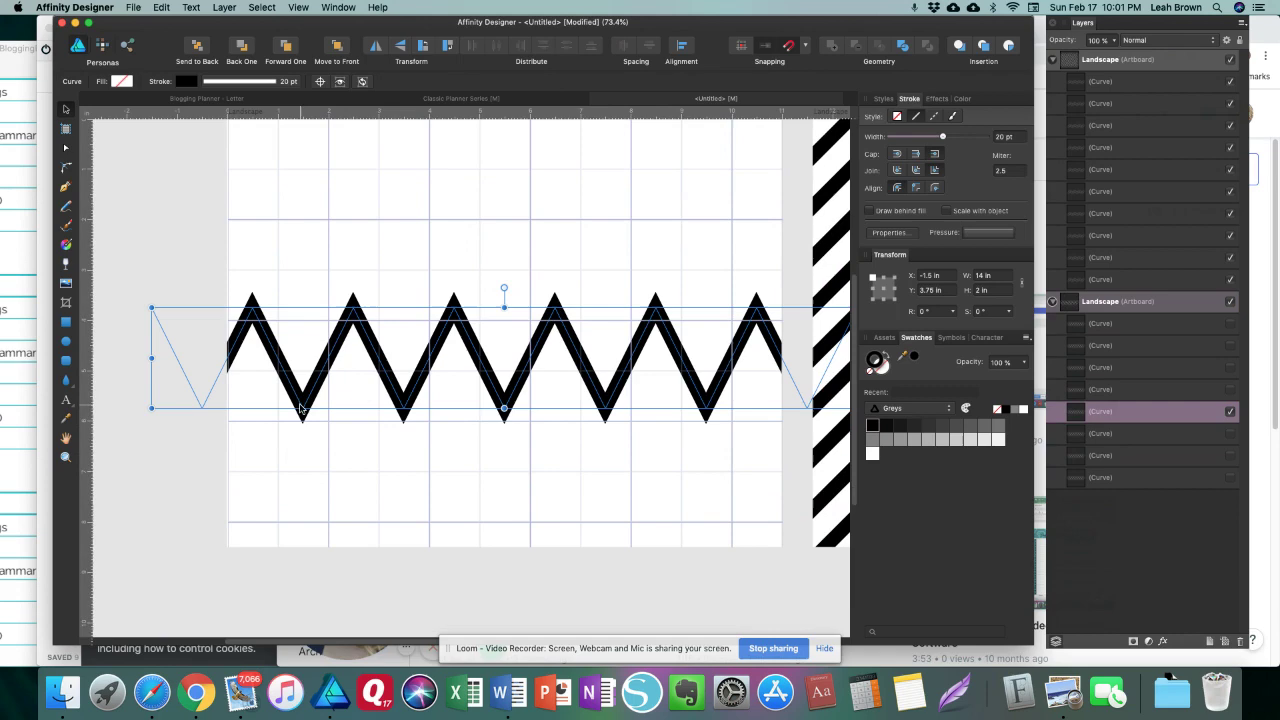
scroll(318, 370, "down", 3)
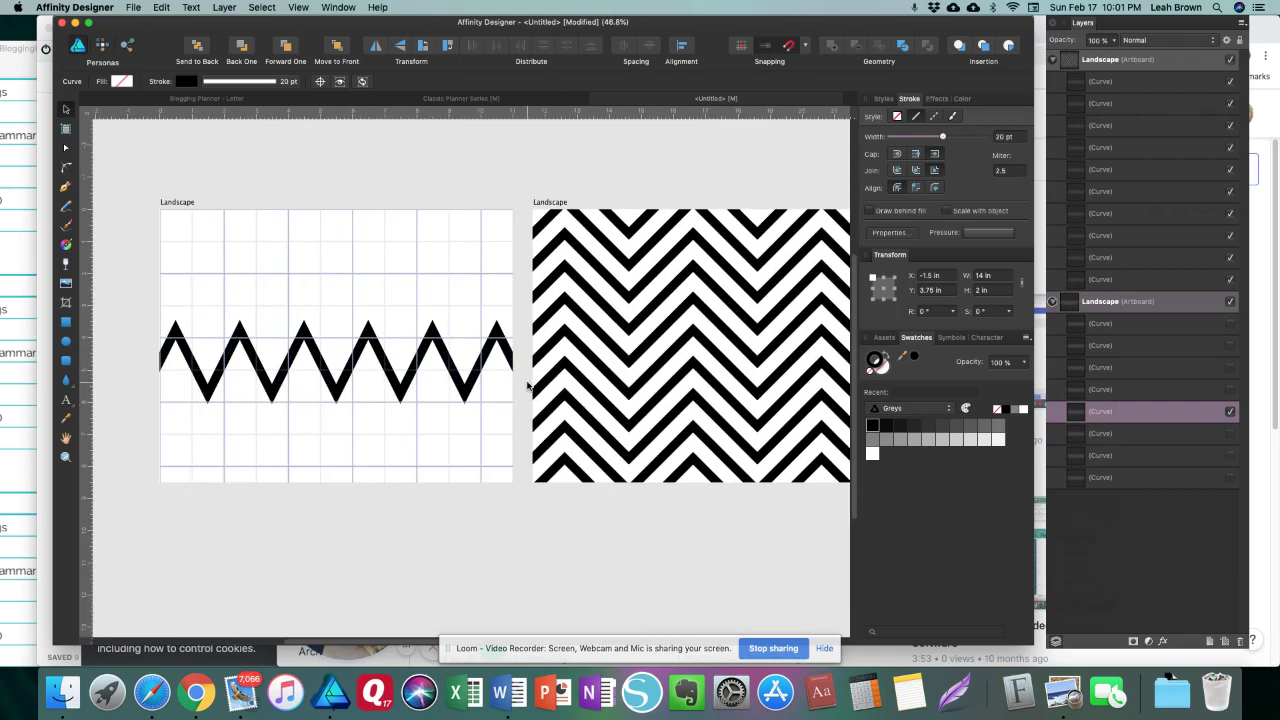
scroll(232, 403, "up", 3)
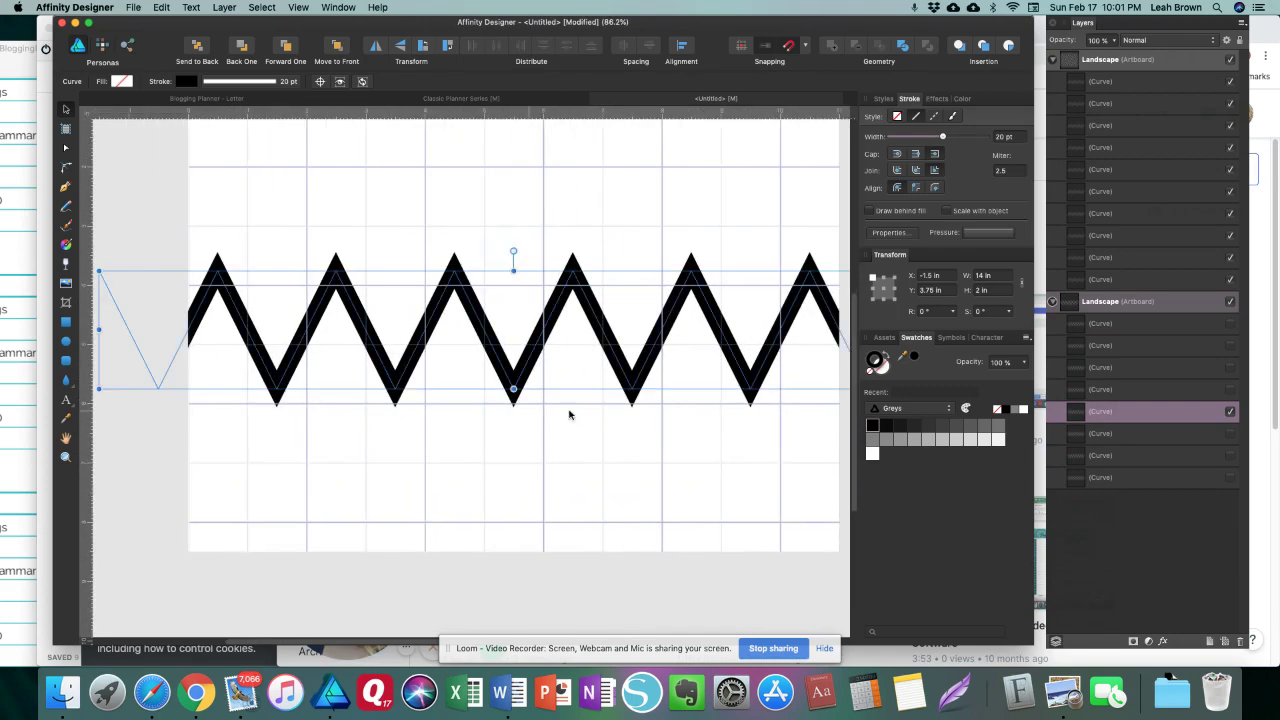
left_click(1155, 324)
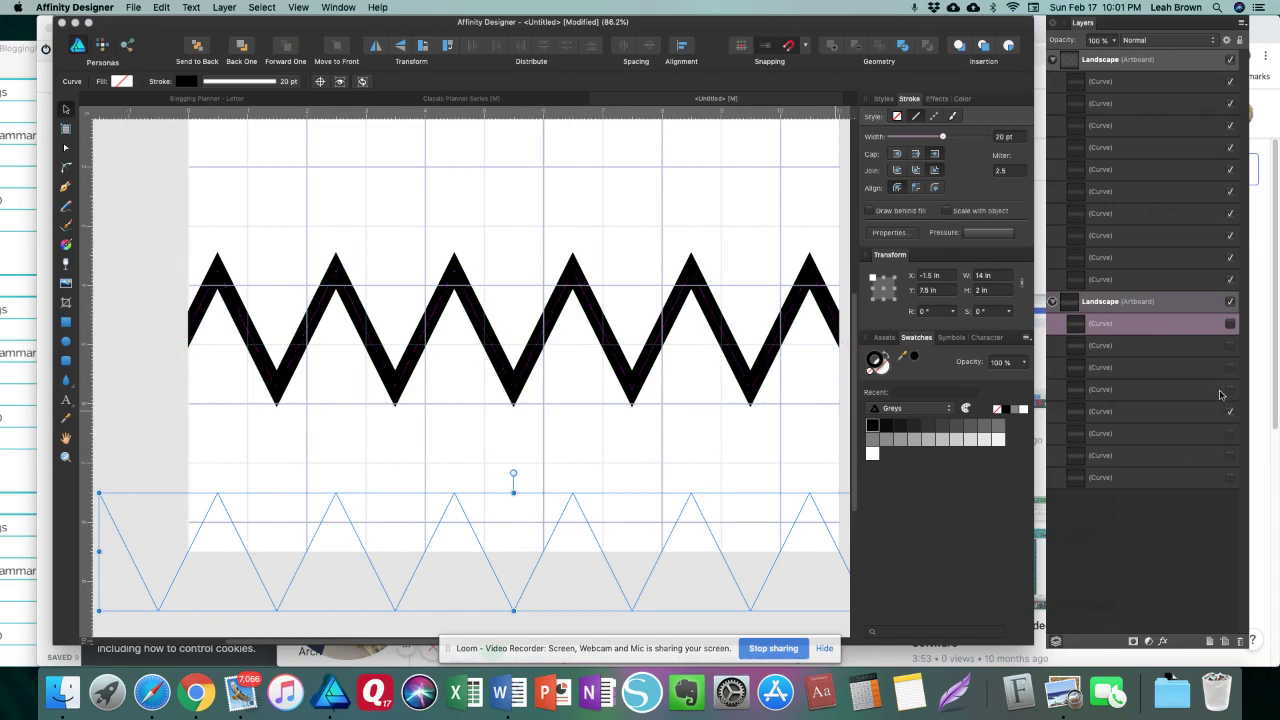
Step: Turn visibility back on for the five hidden Curve layers
left_click(1222, 389, "shift")
left_click(1232, 389)
left_click(1230, 411)
left_click(1230, 433)
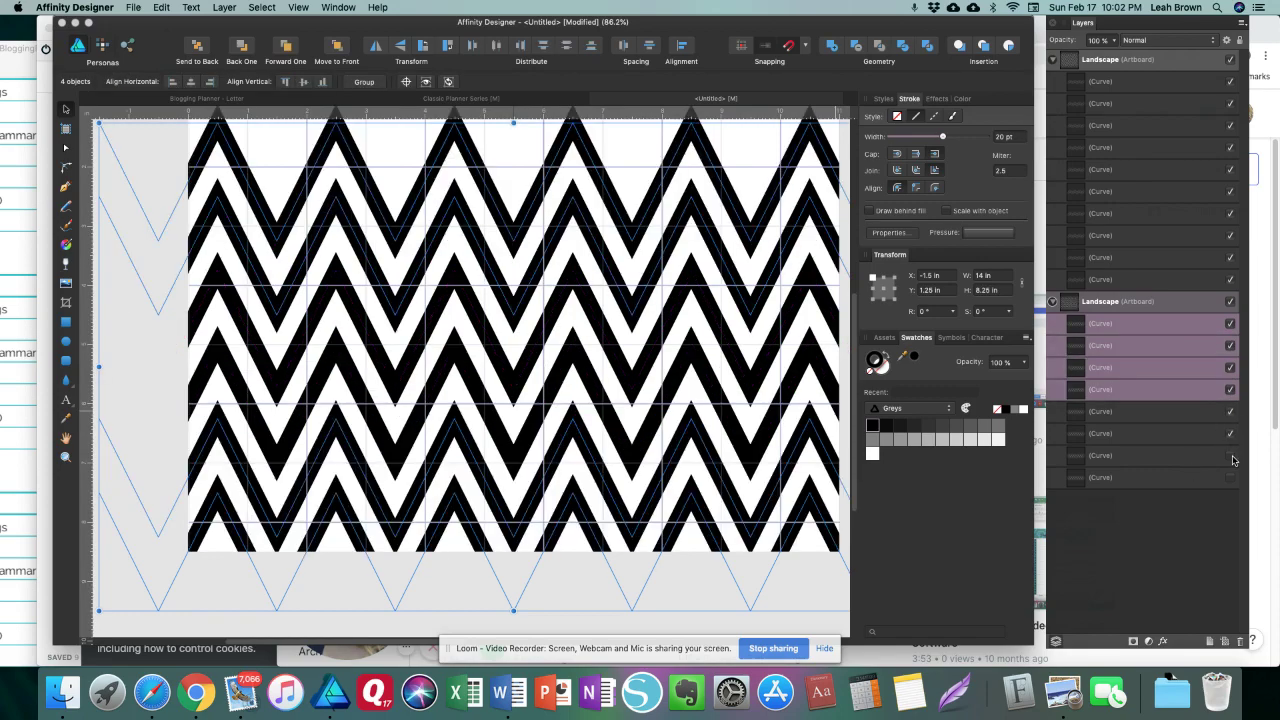
left_click(1230, 455)
left_click(1230, 477)
Step: Compare the restored chevron pattern against the example artboard, selecting one stripe
scroll(800, 388, "down", 3)
scroll(797, 385, "right", 5)
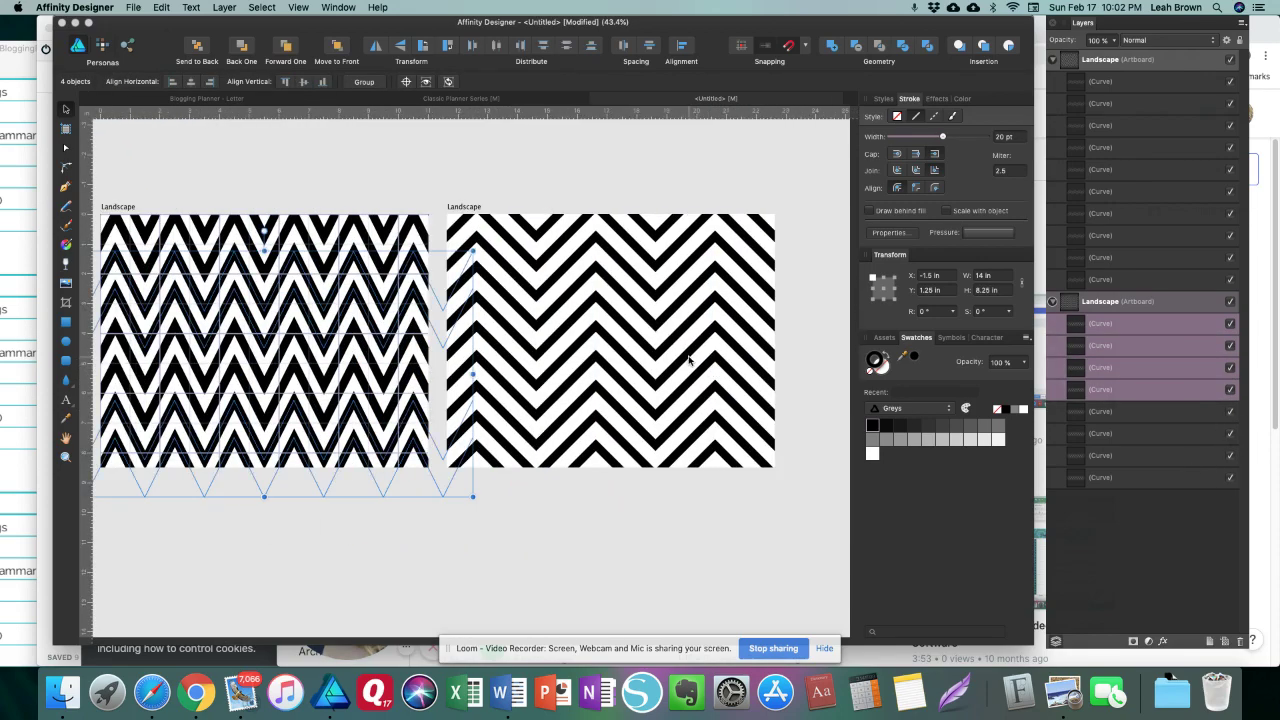
scroll(691, 332, "up", 1)
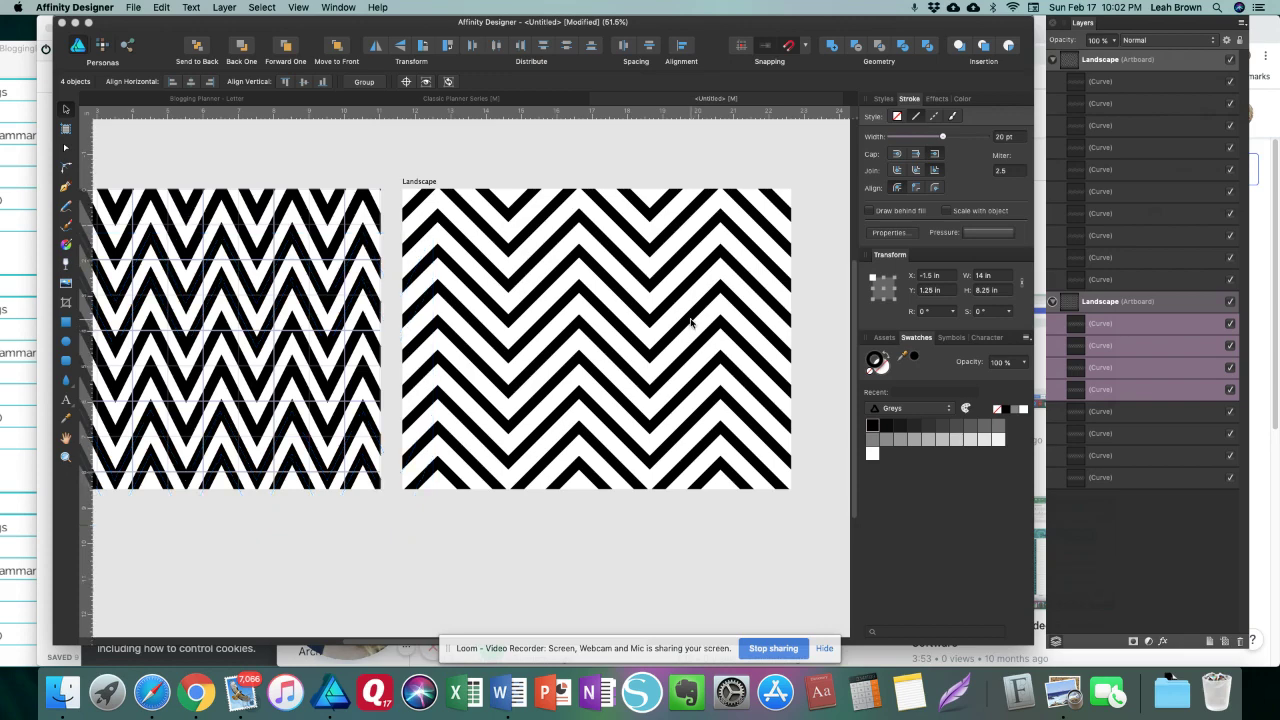
scroll(694, 323, "up", 2)
scroll(689, 323, "down", 2)
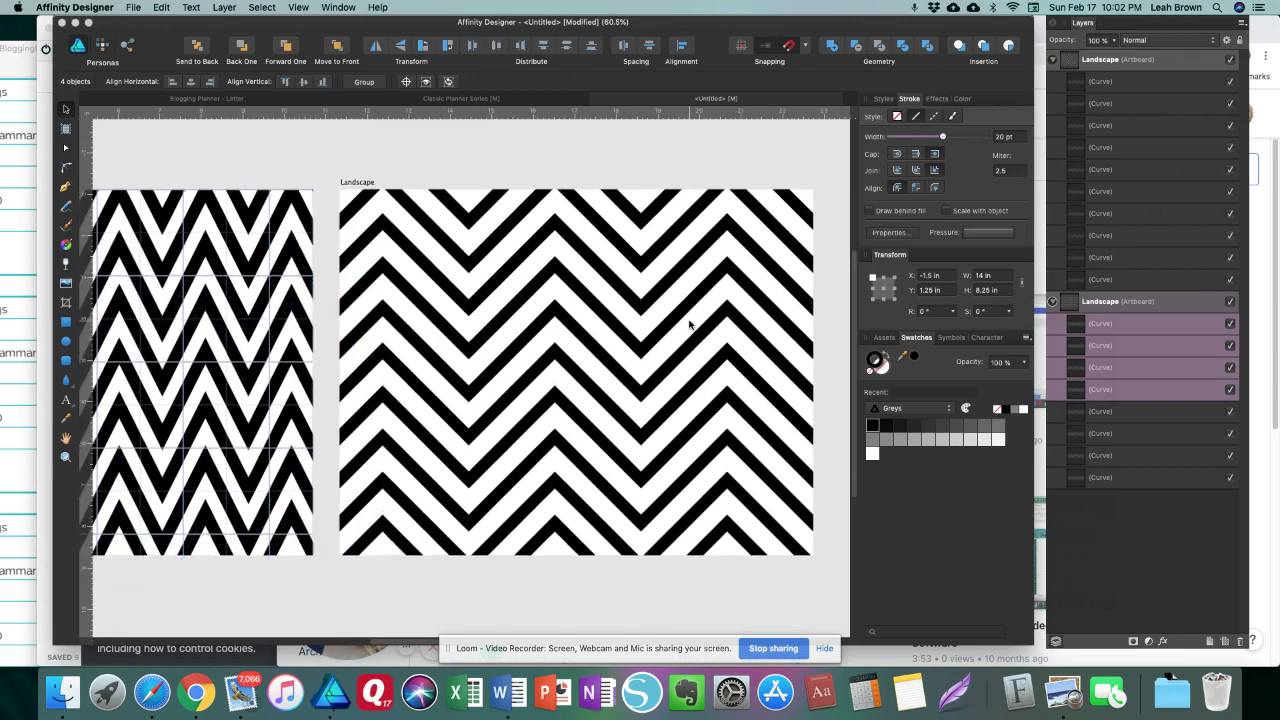
left_click(200, 335)
scroll(576, 330, "up", 2)
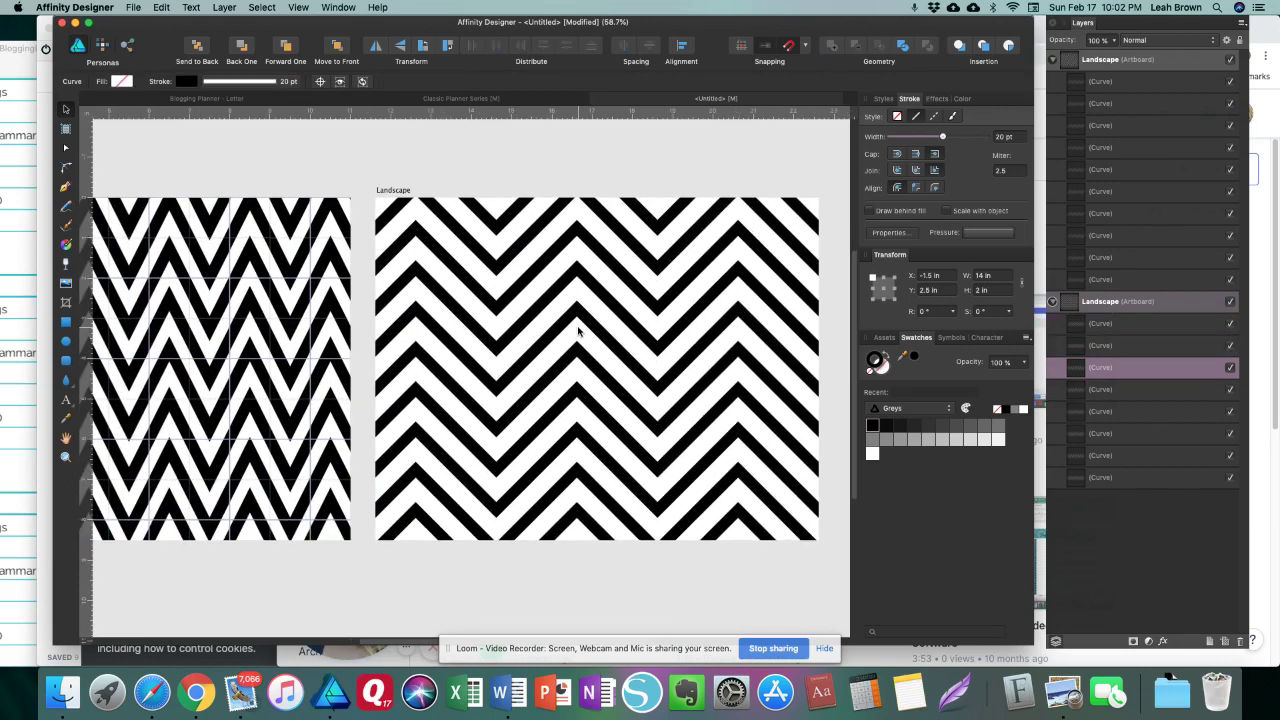